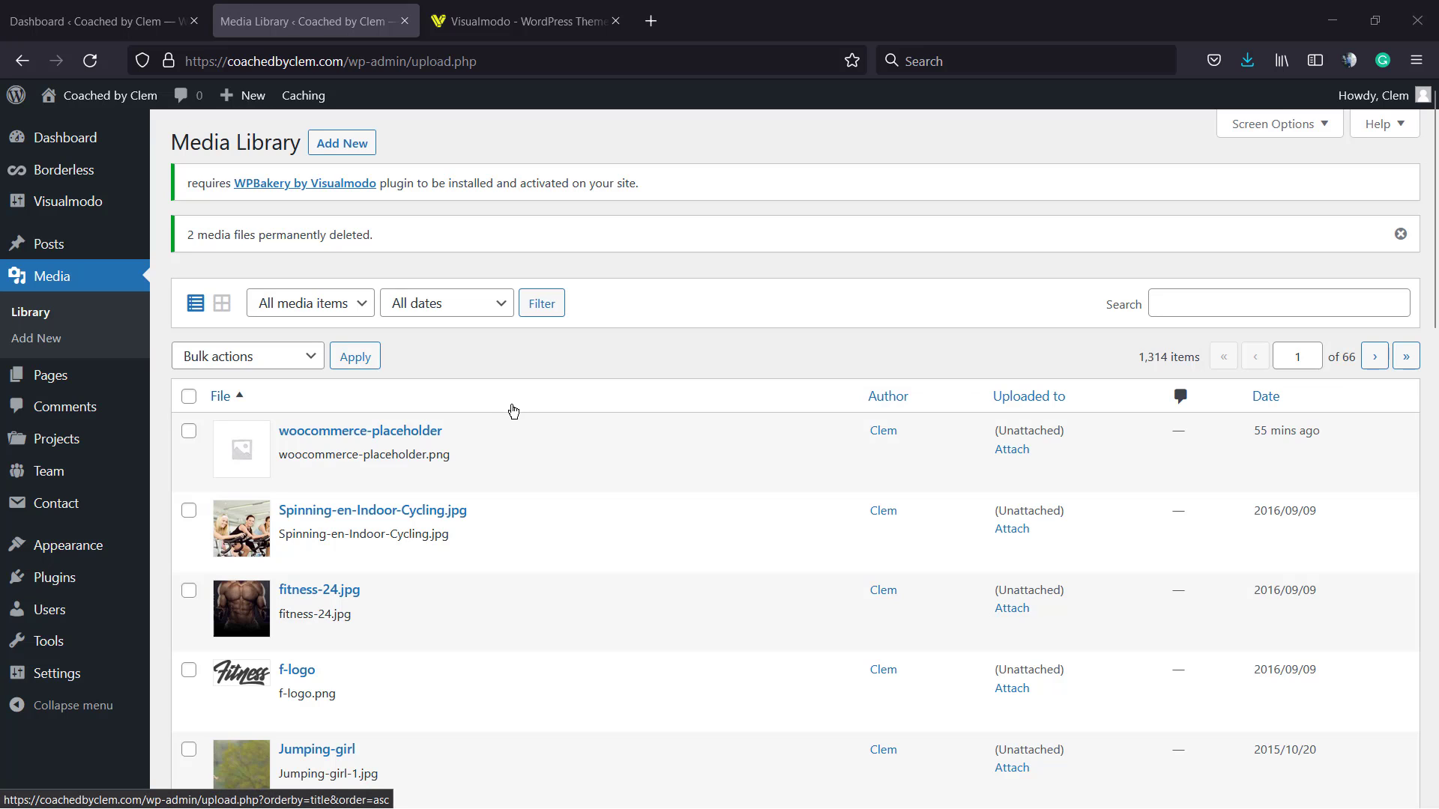
- Check compressed1-1, compressed1, compressed-3, compressed-2 and compressed-1, leaving compressed.png unchecked
scroll(515, 418, "down", 4)
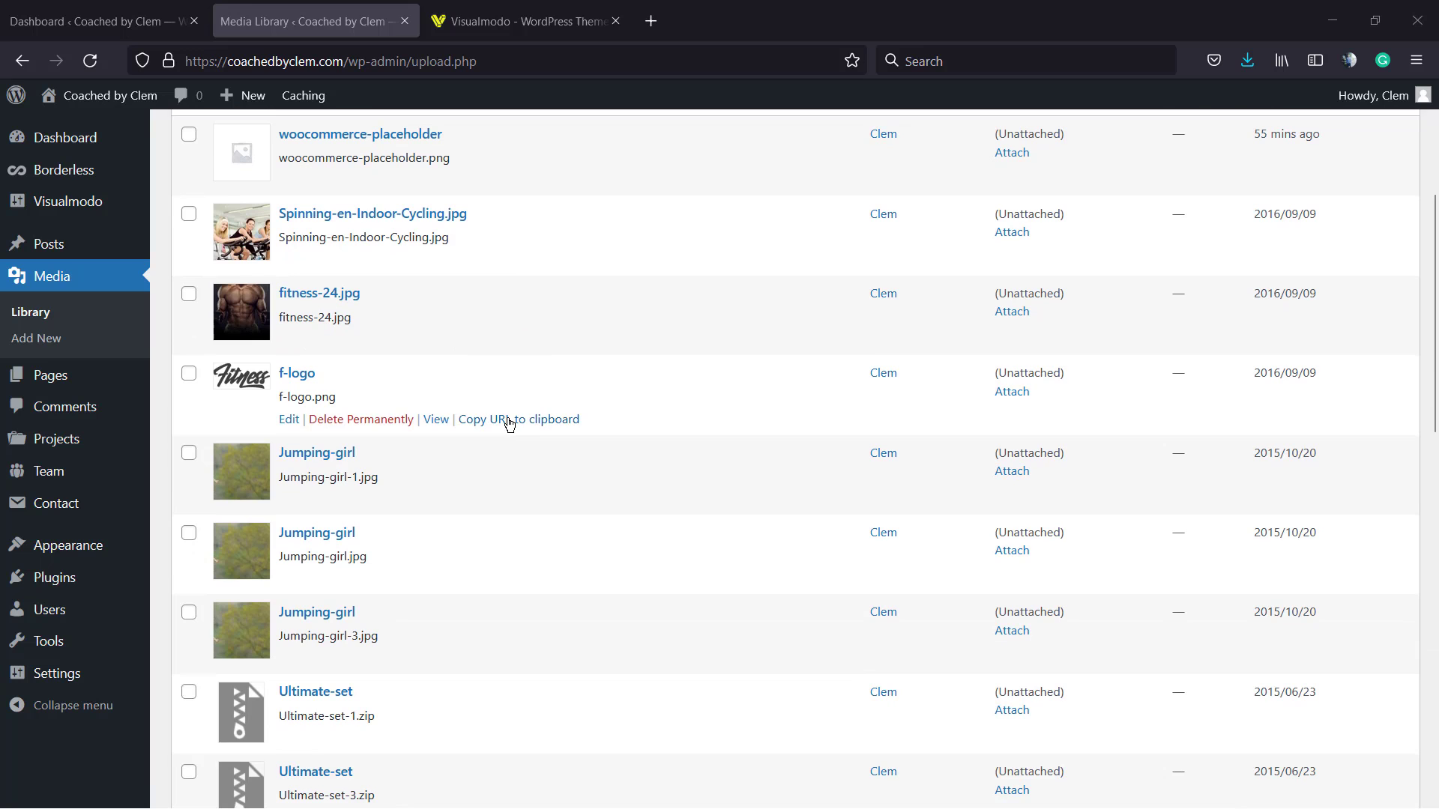
scroll(508, 423, "up", 3)
scroll(509, 424, "down", 8)
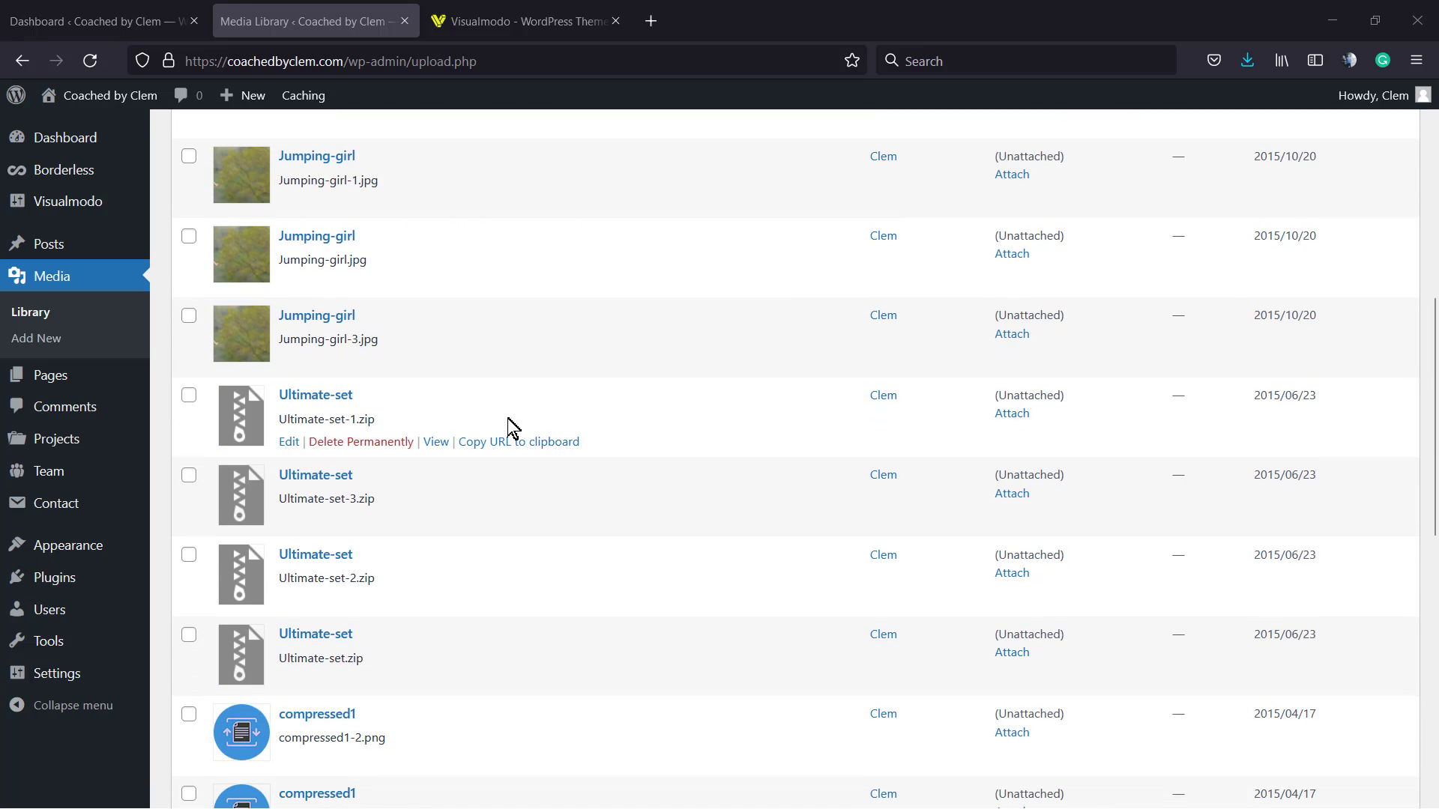
scroll(507, 425, "down", 6)
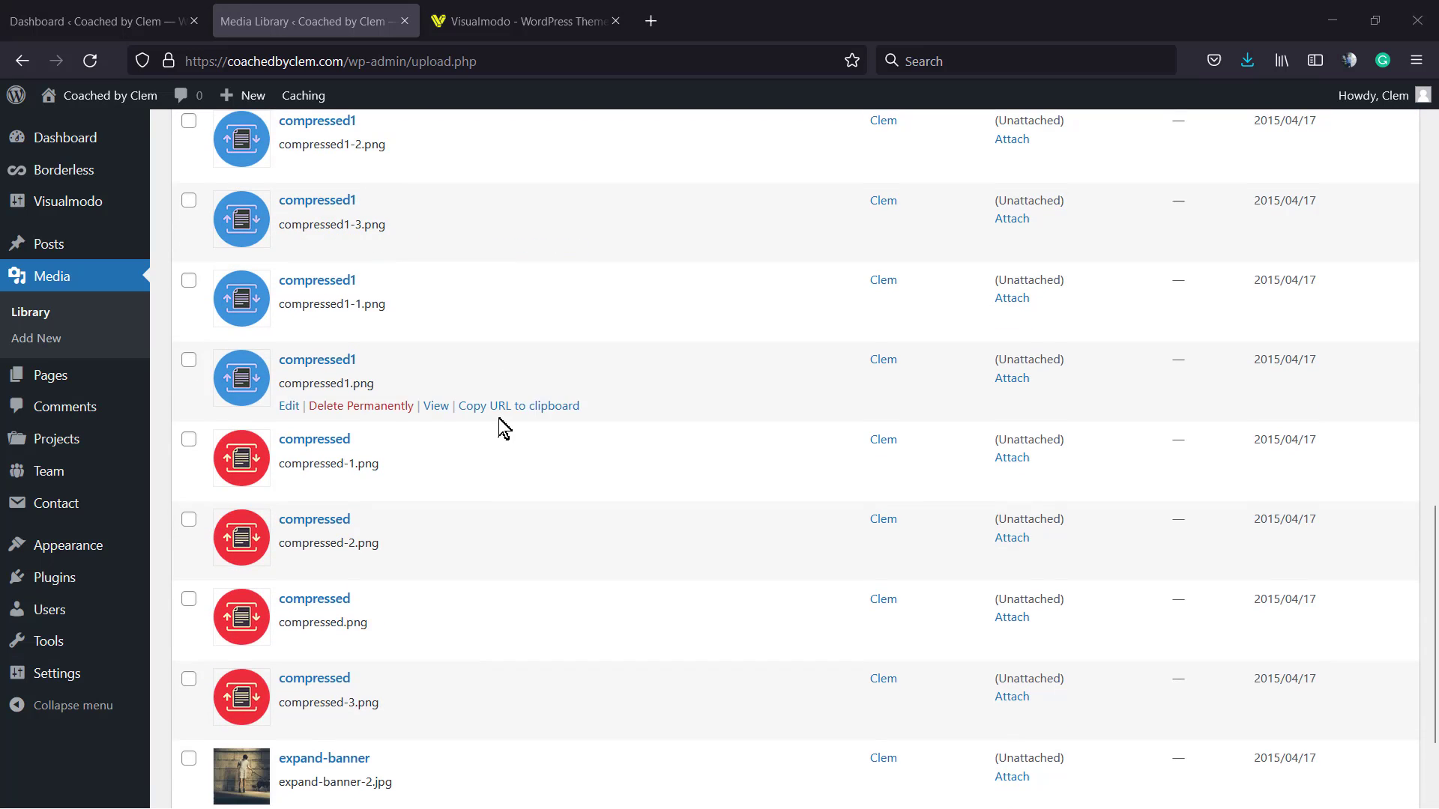
scroll(502, 428, "up", 4)
scroll(475, 437, "down", 1)
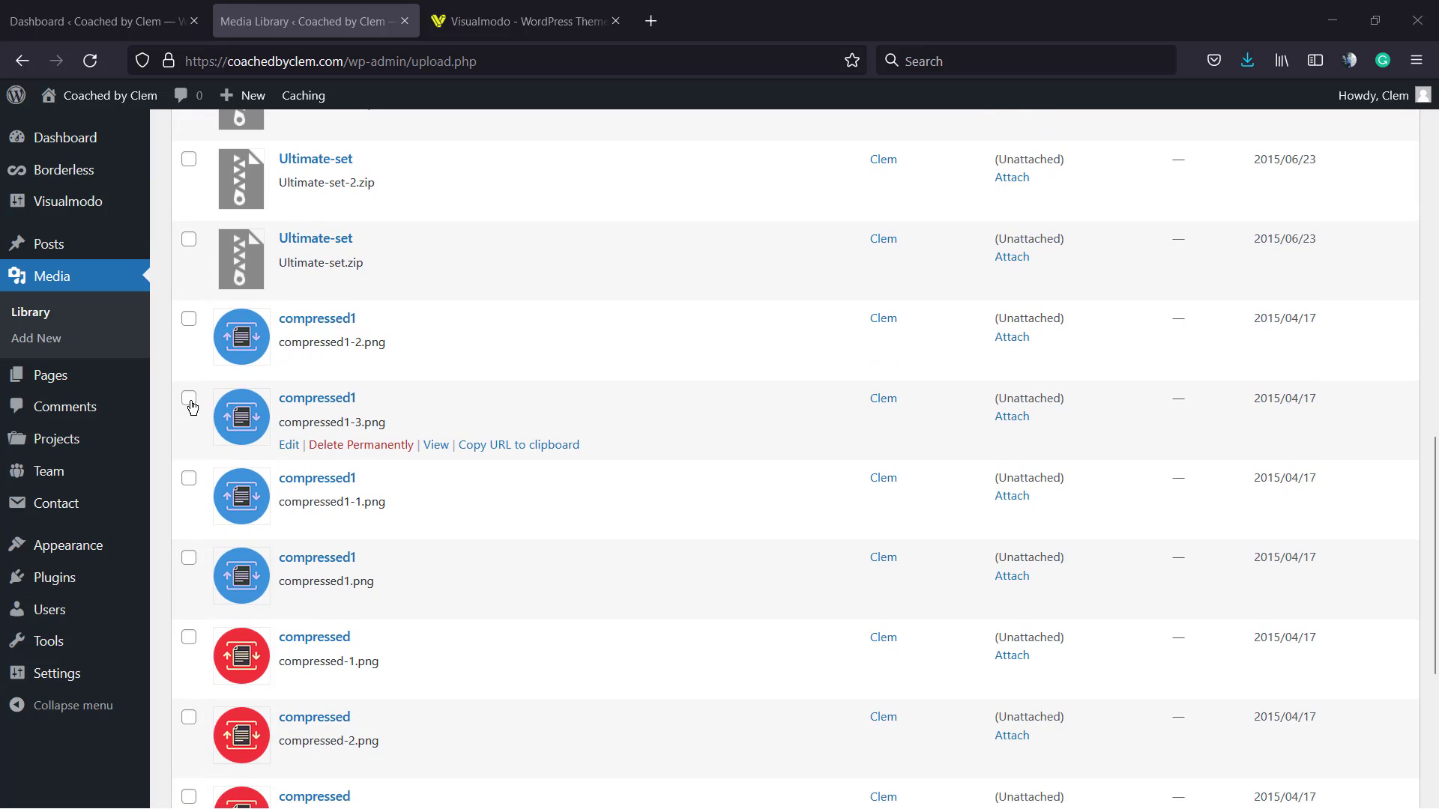
left_click(189, 480)
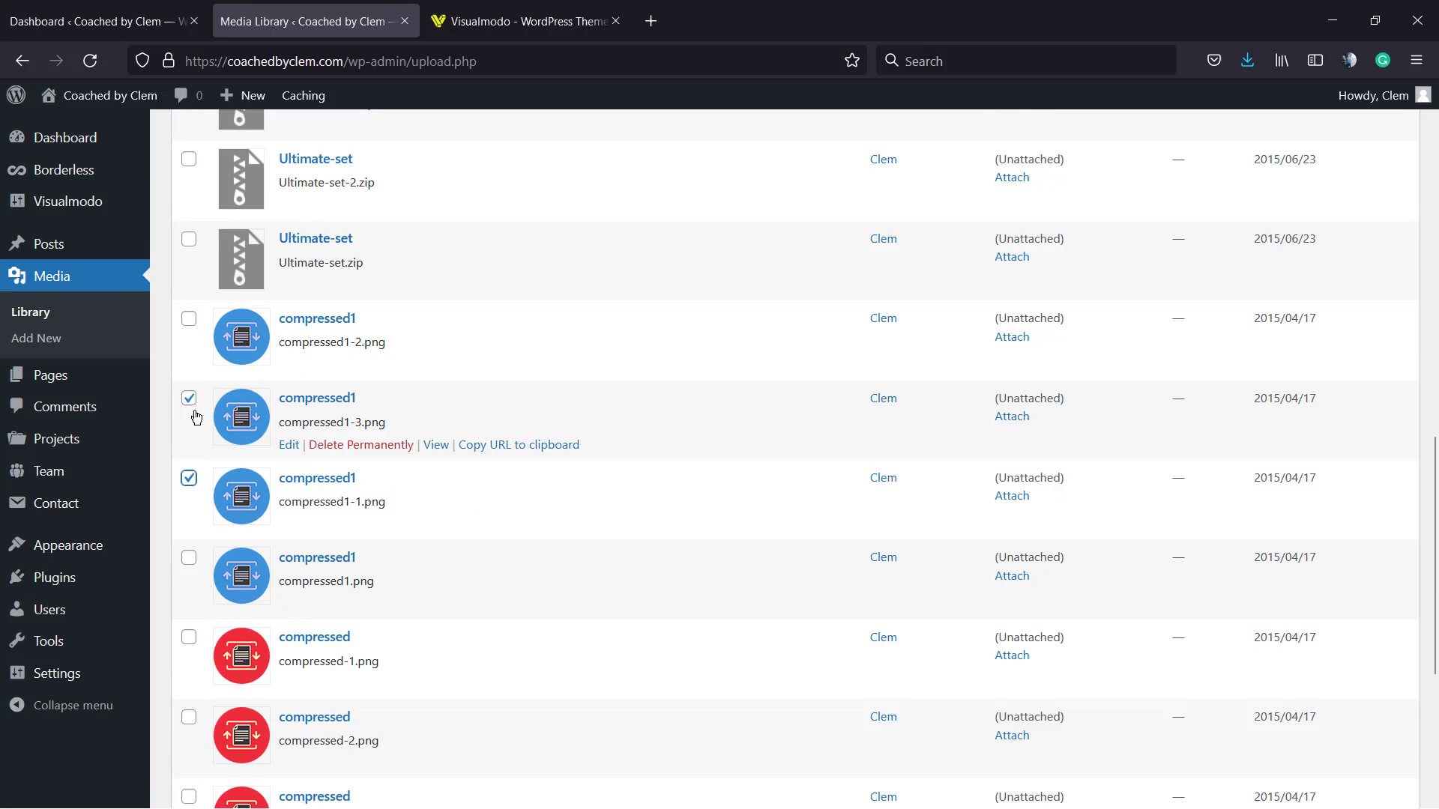
left_click(188, 558)
scroll(466, 508, "down", 3)
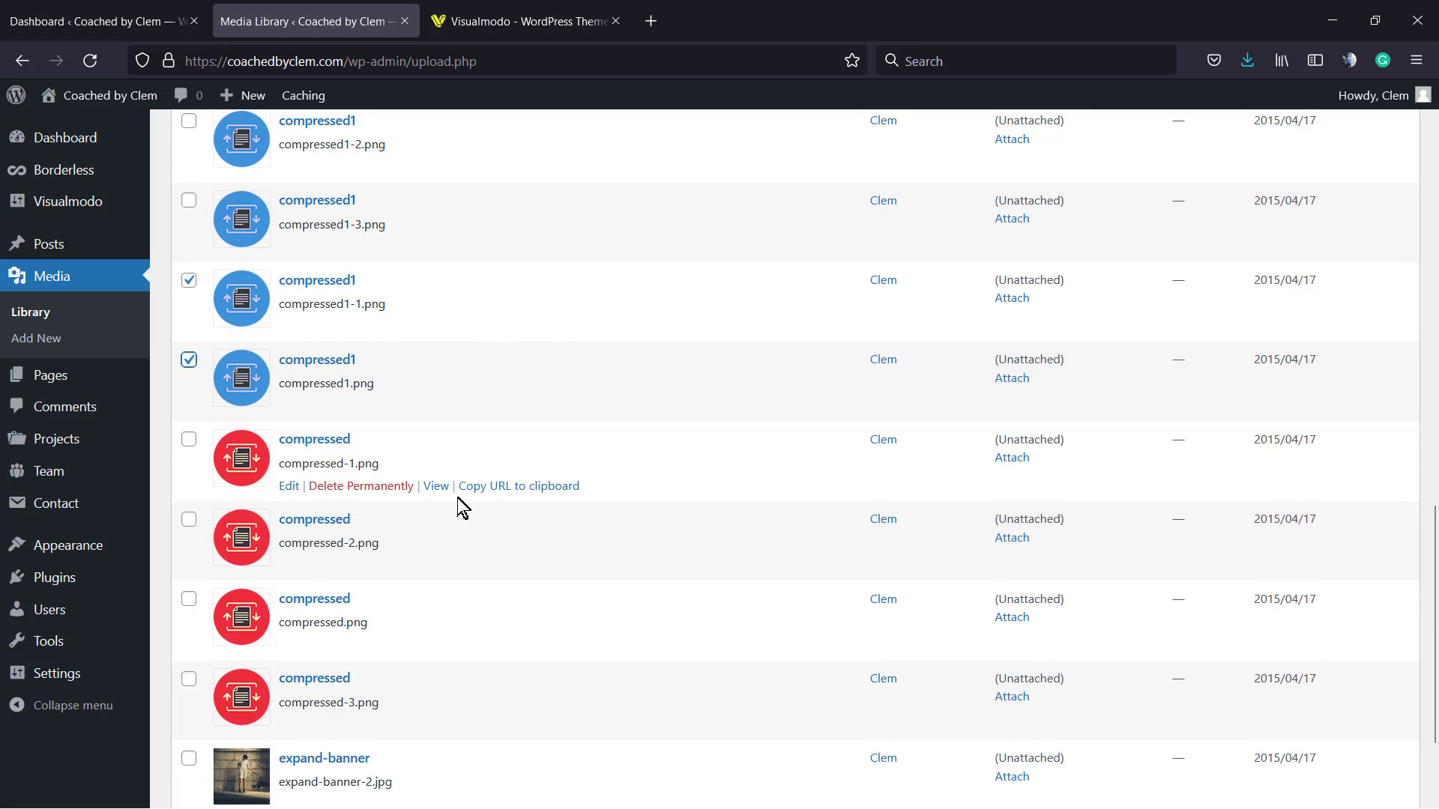
scroll(307, 505, "up", 1)
scroll(303, 529, "up", 1)
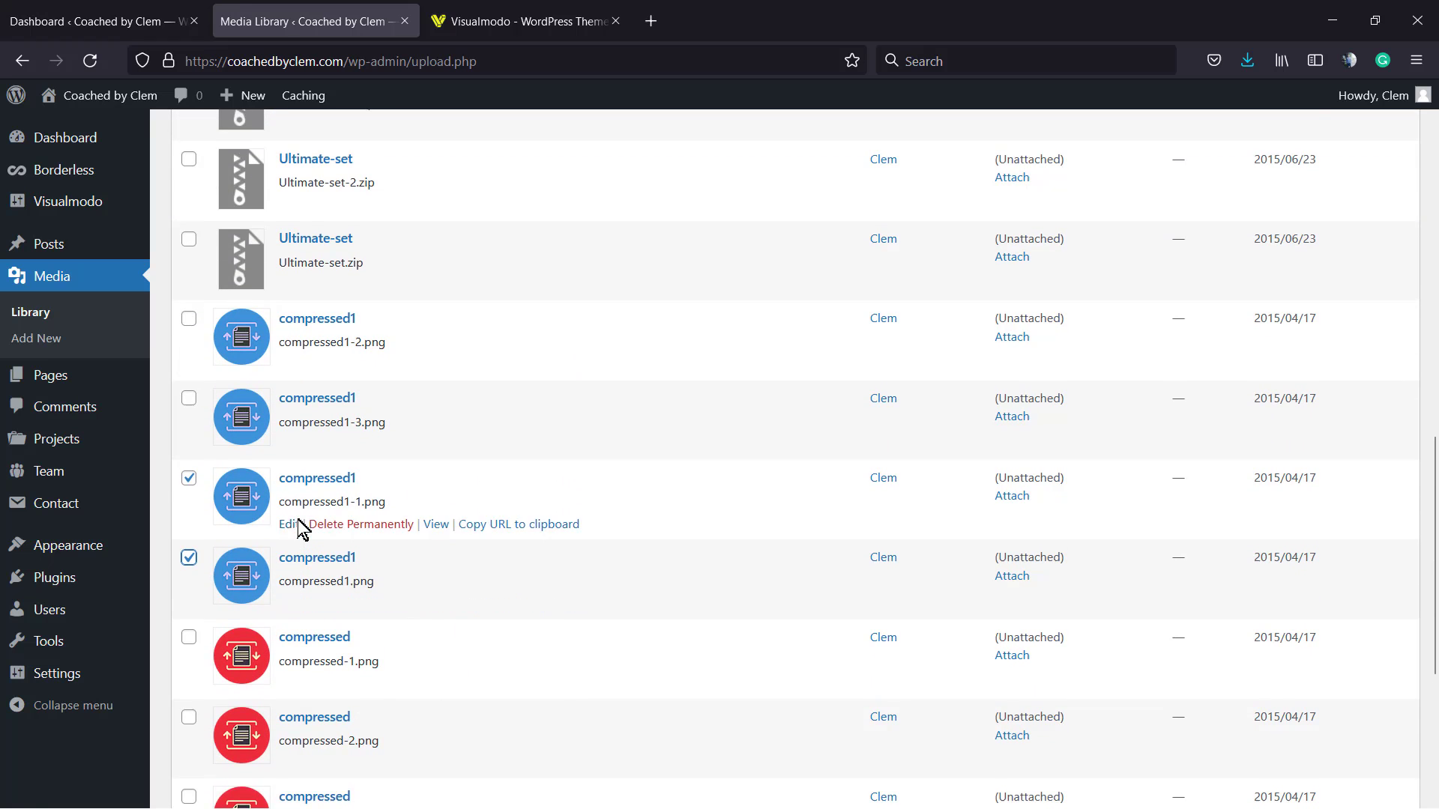
scroll(300, 524, "down", 3)
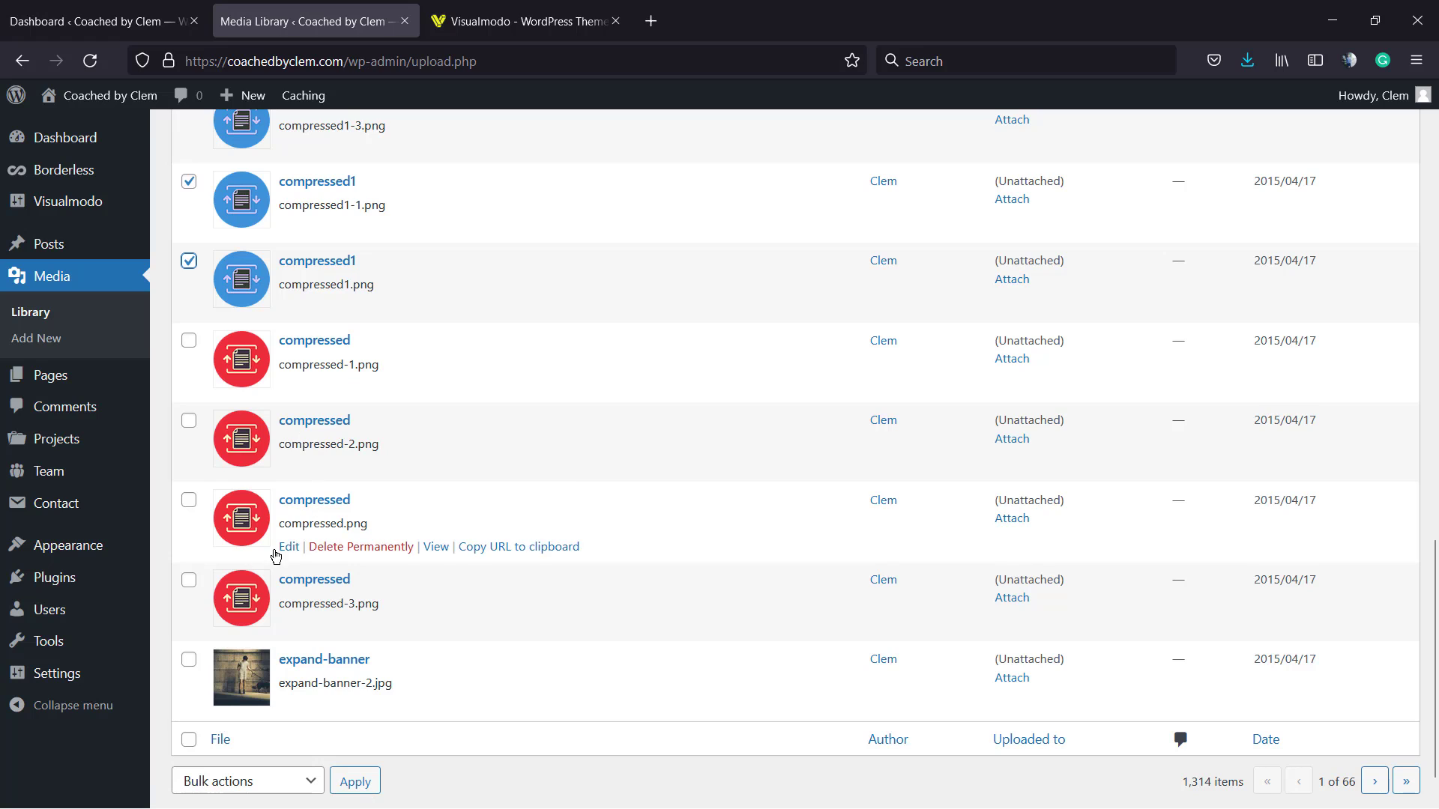
left_click(189, 582)
left_click(189, 500)
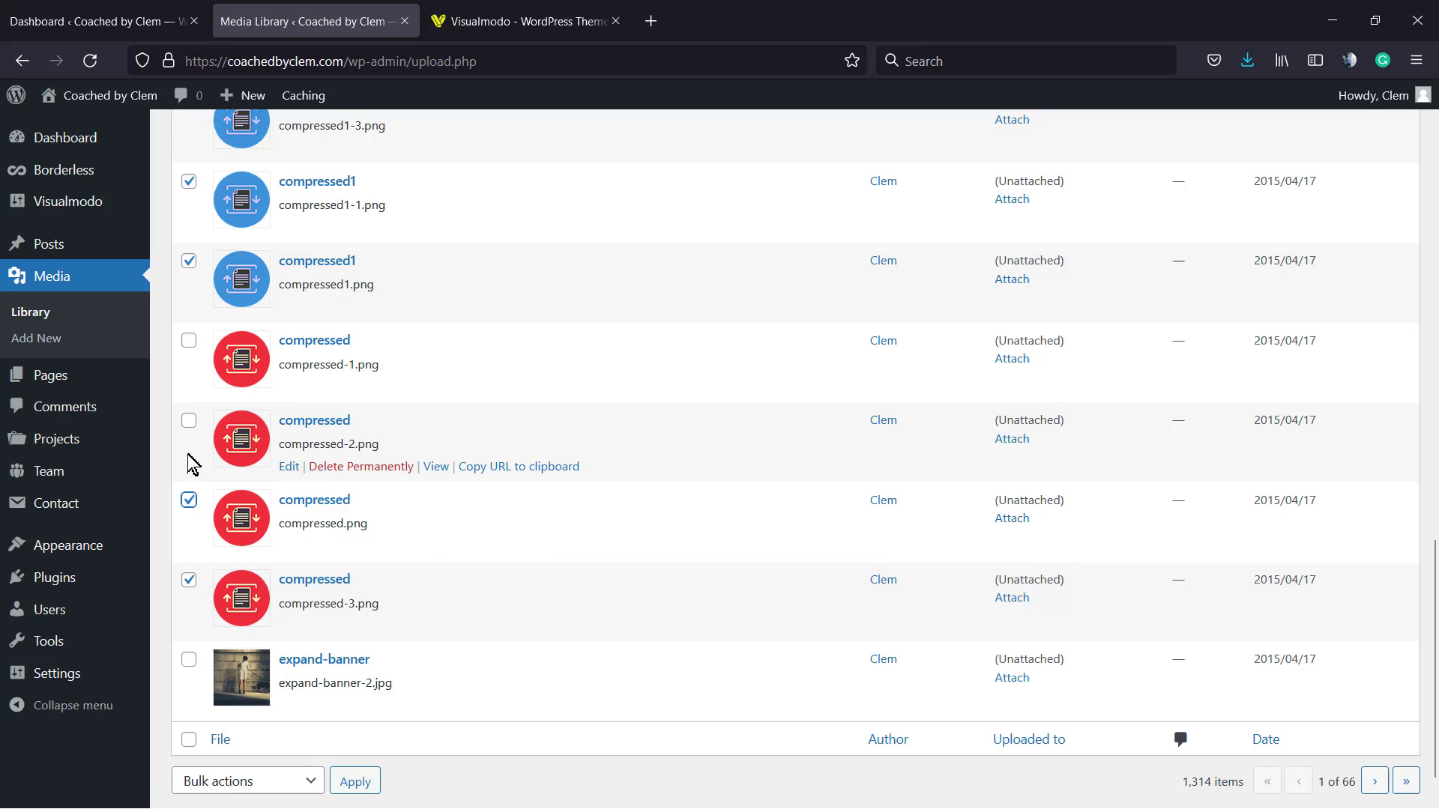
left_click(189, 421)
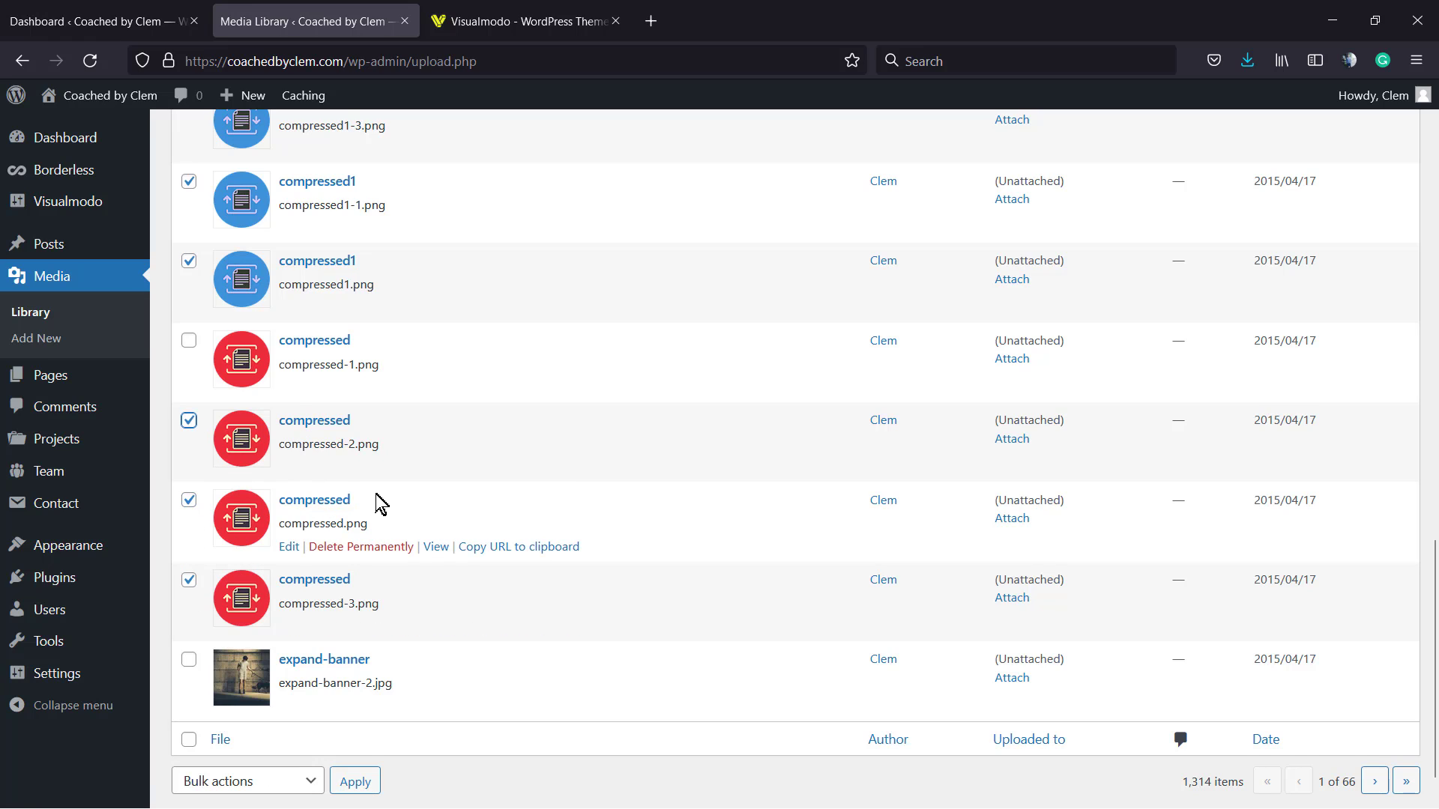
left_click(189, 500)
left_click(189, 341)
scroll(299, 453, "down", 2)
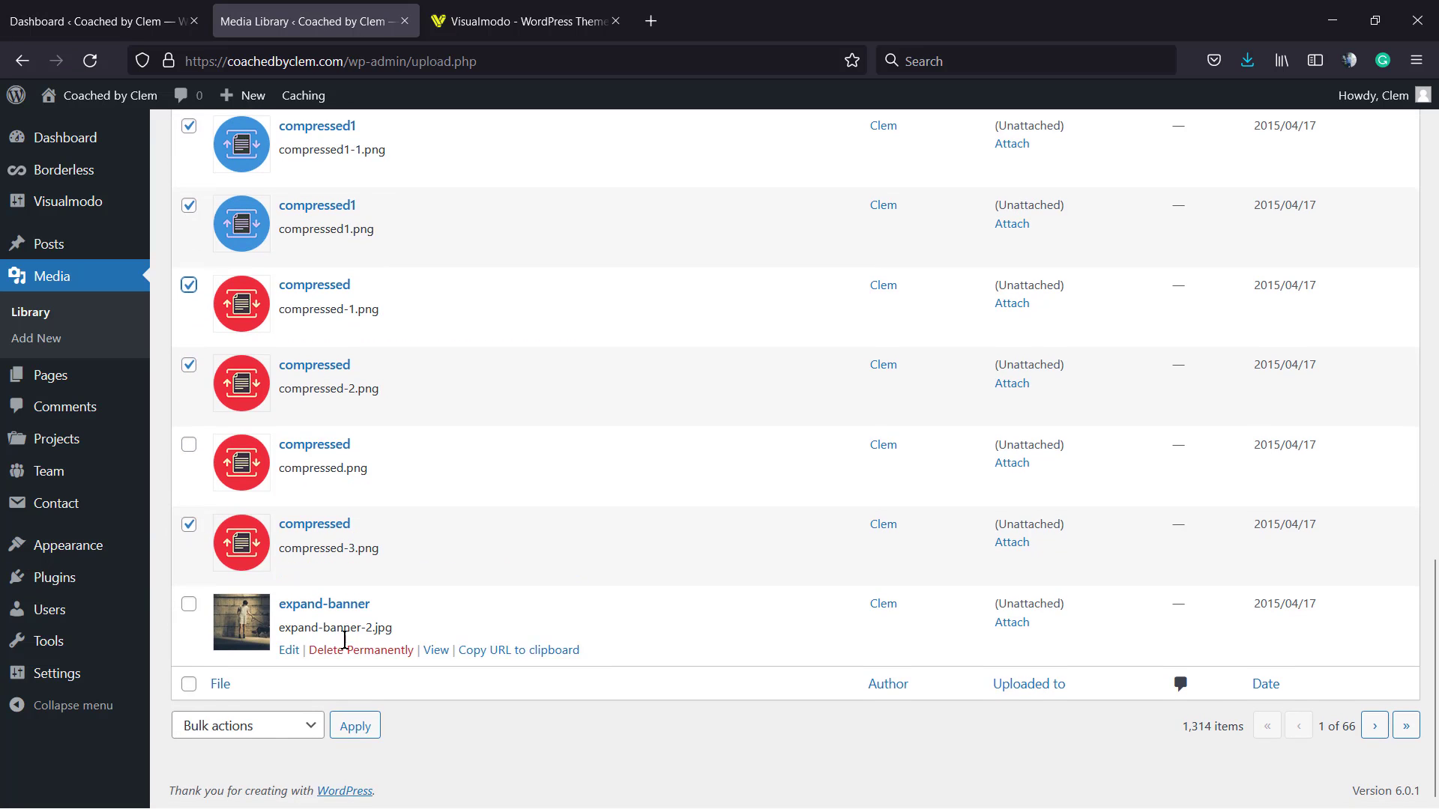
- Permanently delete the five checked files through Bulk actions and confirm
left_click(280, 725)
left_click(285, 781)
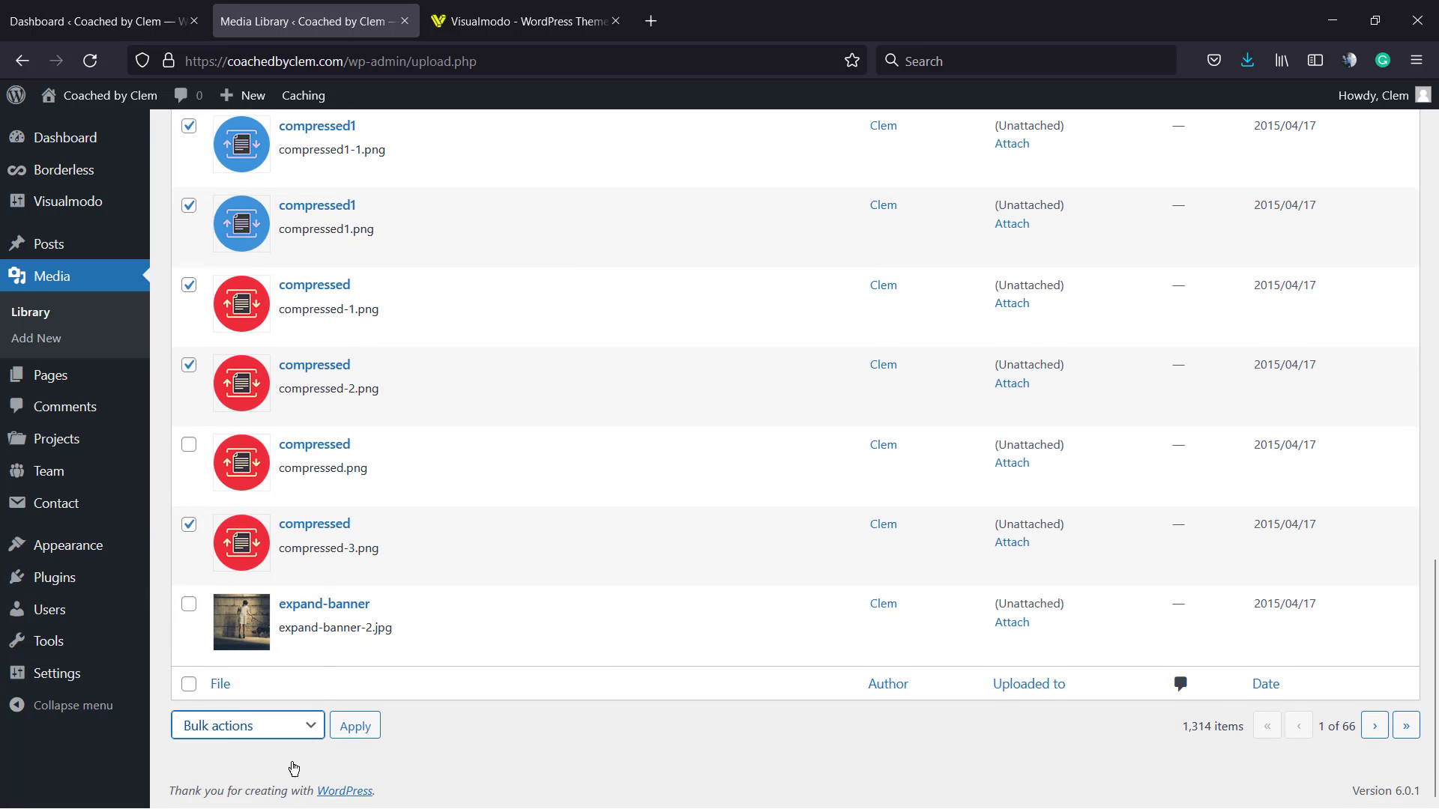
left_click(353, 726)
left_click(799, 492)
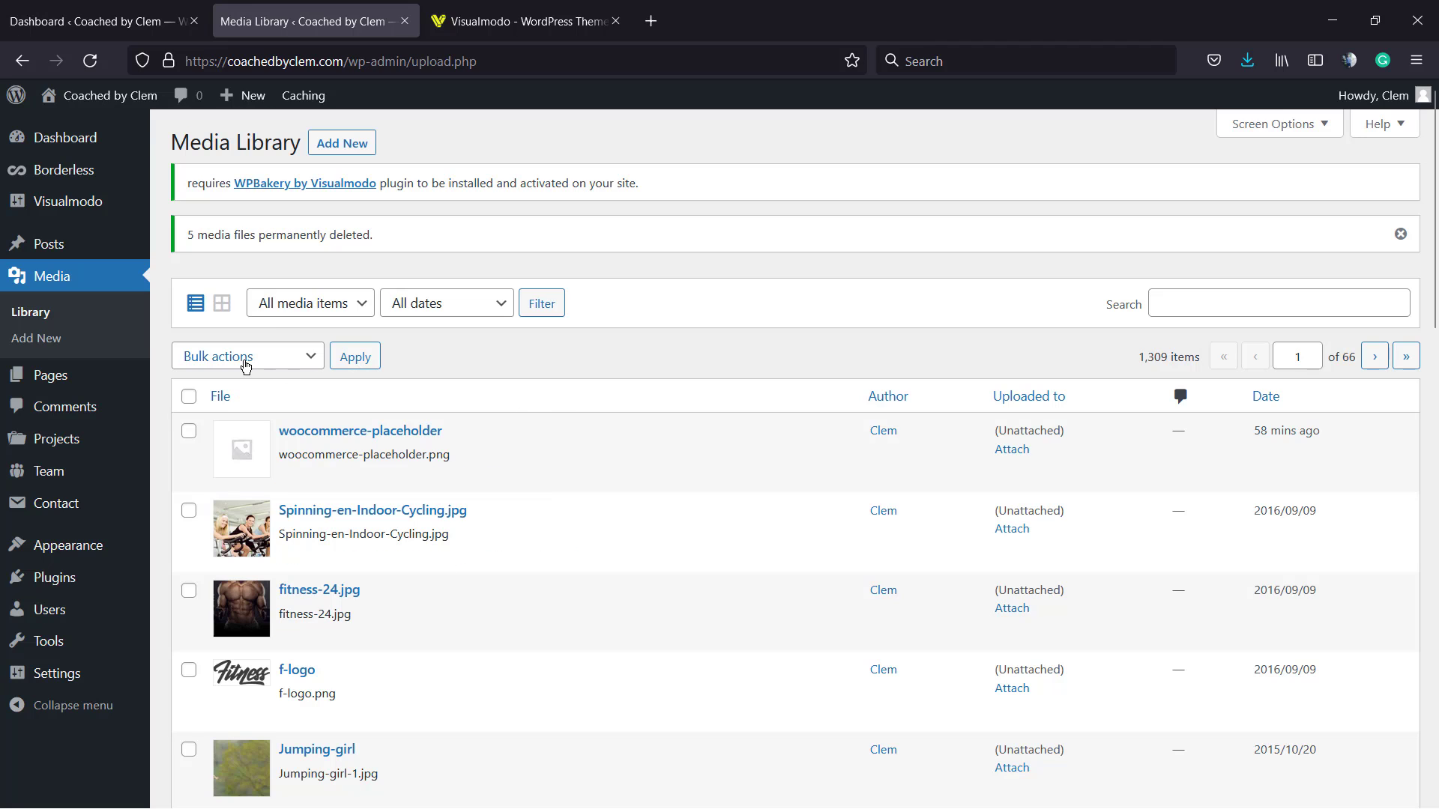
- Reach the Plugins > Add New entry in the sidebar after the library reloads at 1,309 items
mouse_move(95, 160)
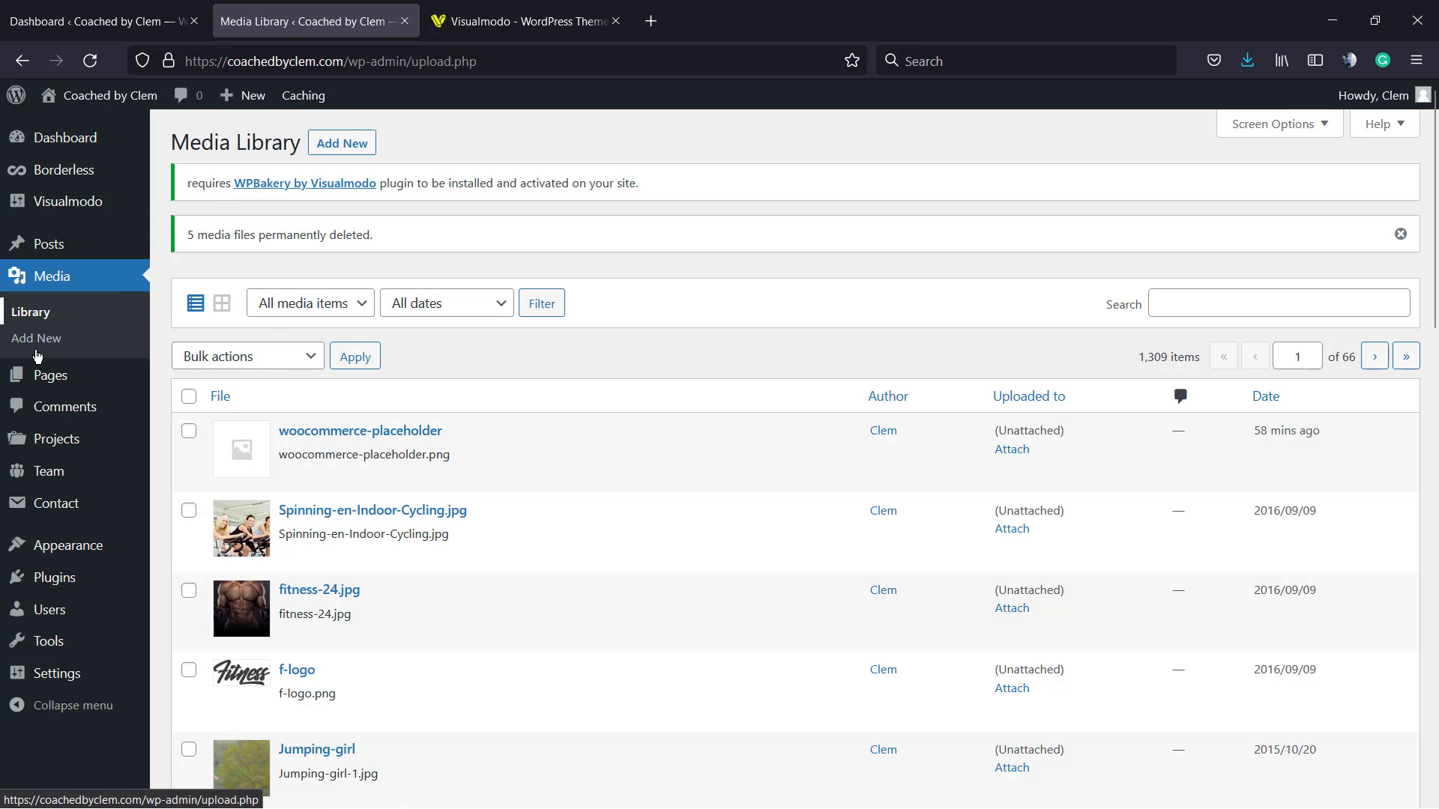
mouse_move(62, 556)
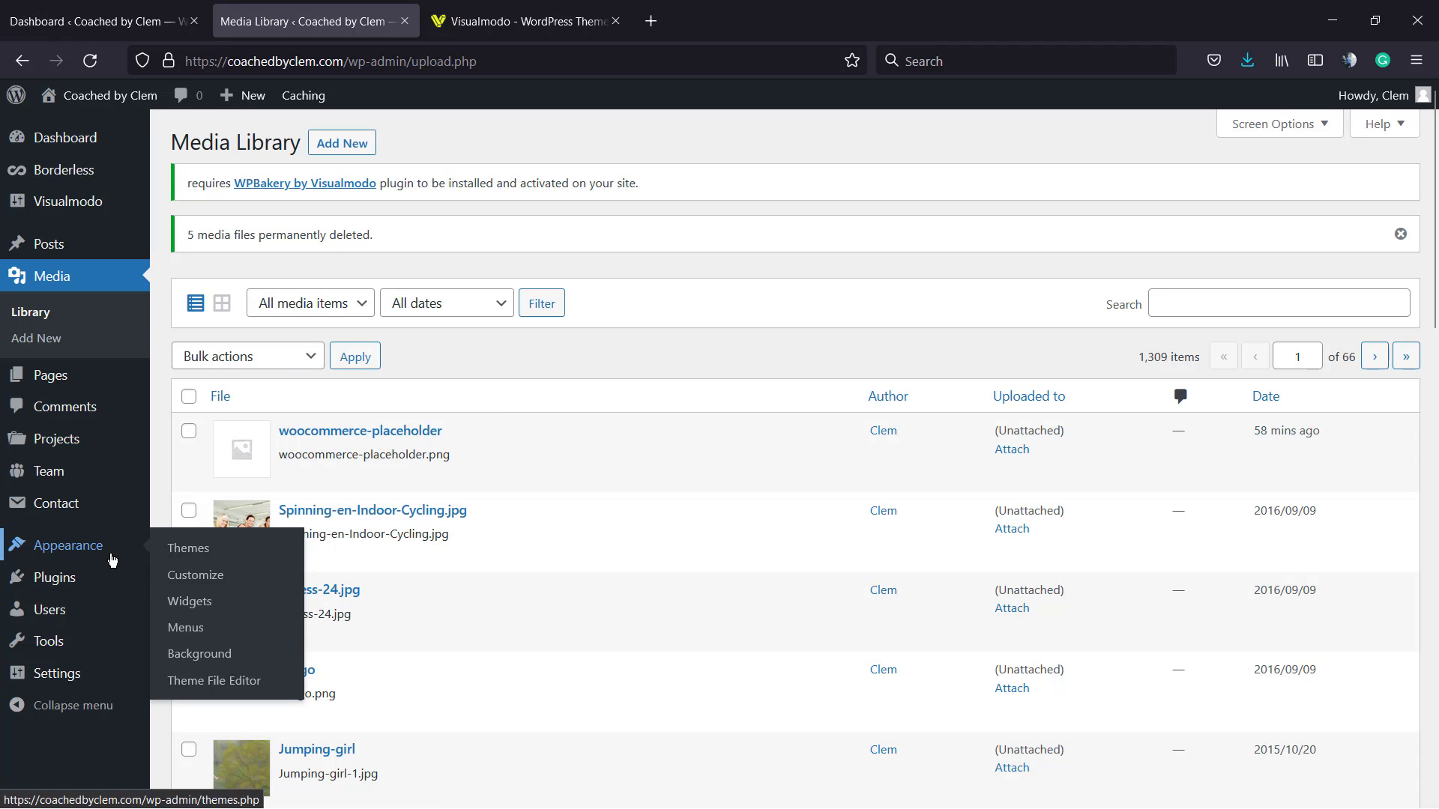
mouse_move(89, 587)
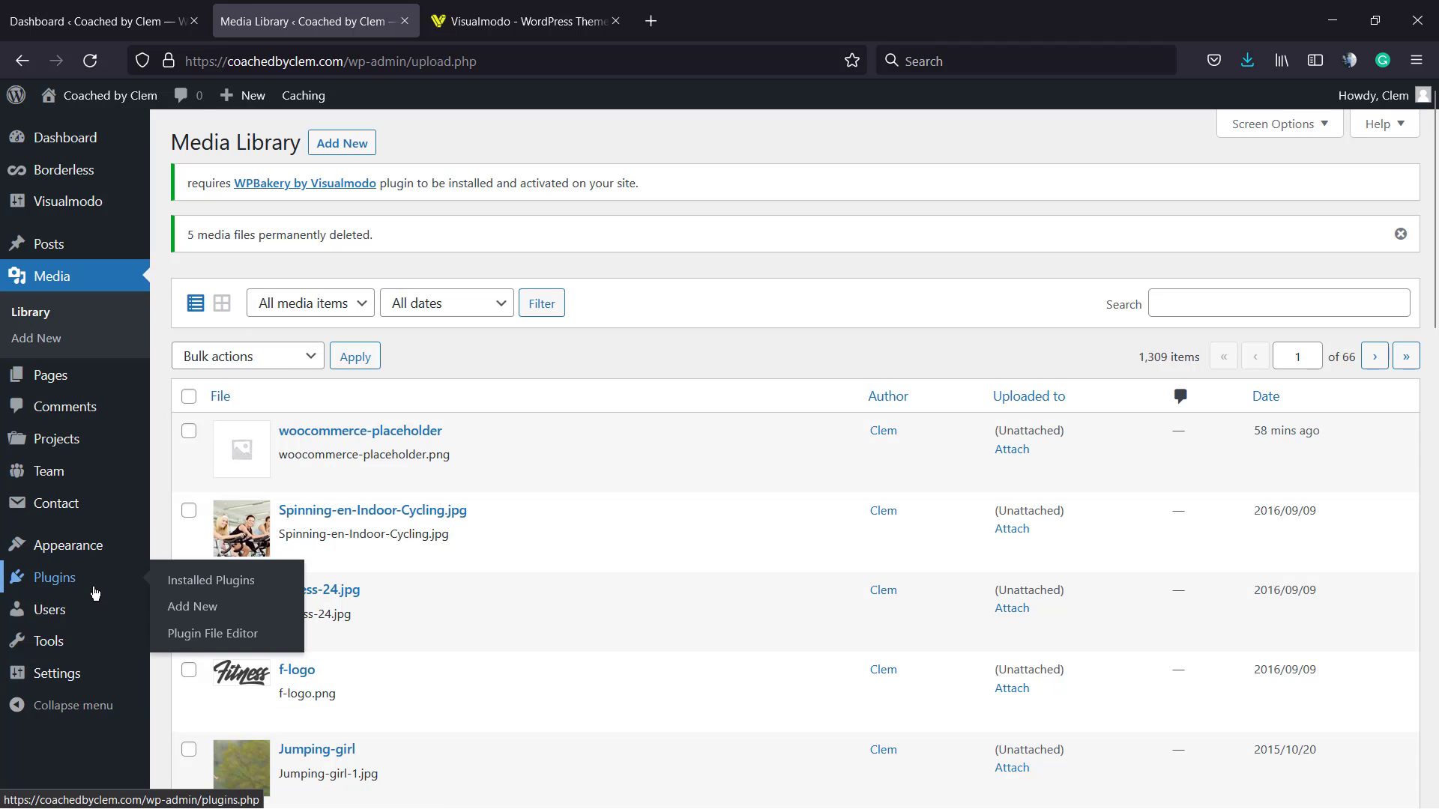
- Search the plugin directory for 'Media Deduper', then install and activate it
left_click(215, 606)
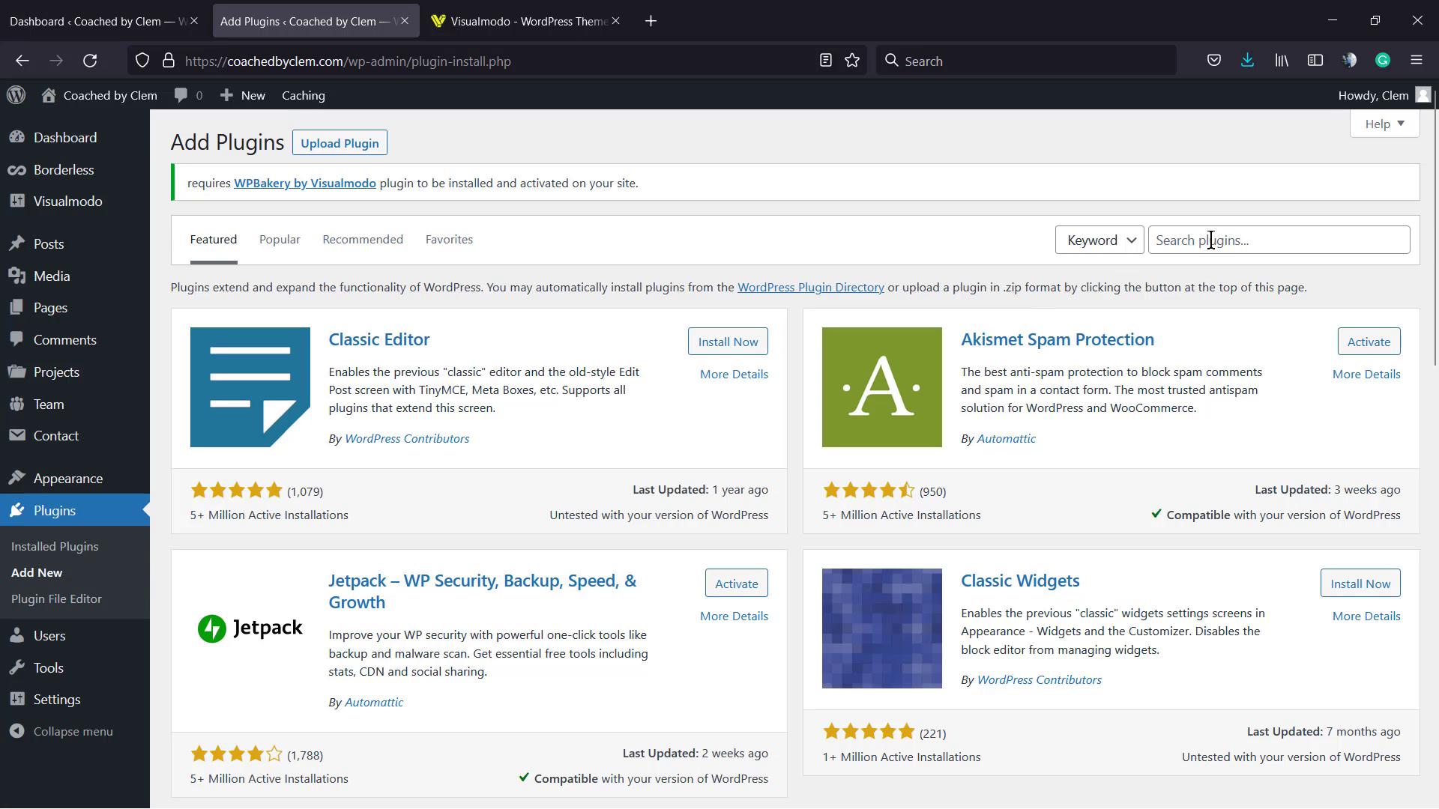
left_click(1210, 240)
type("Media Deduper")
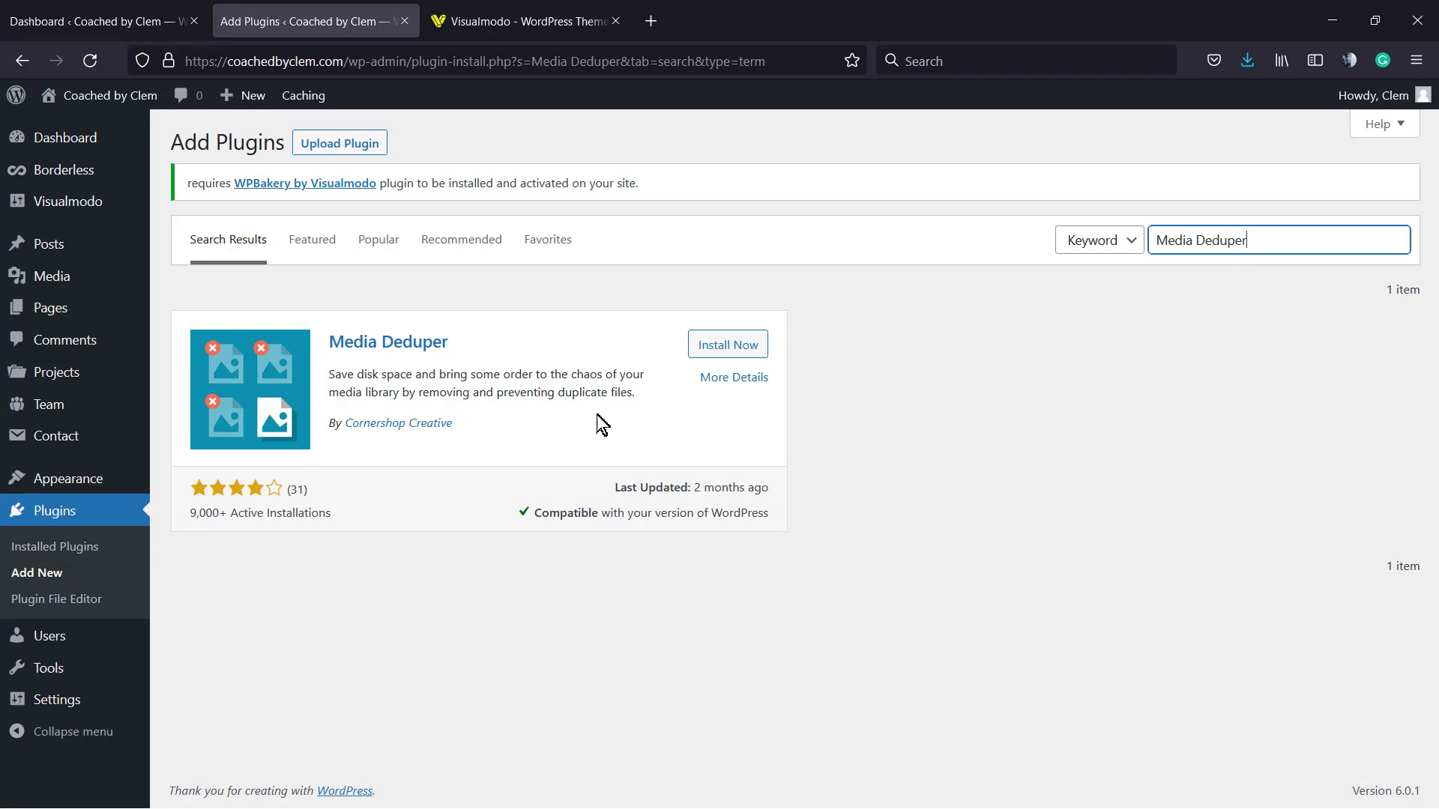
left_click(425, 349)
left_click_drag(425, 349, 398, 340)
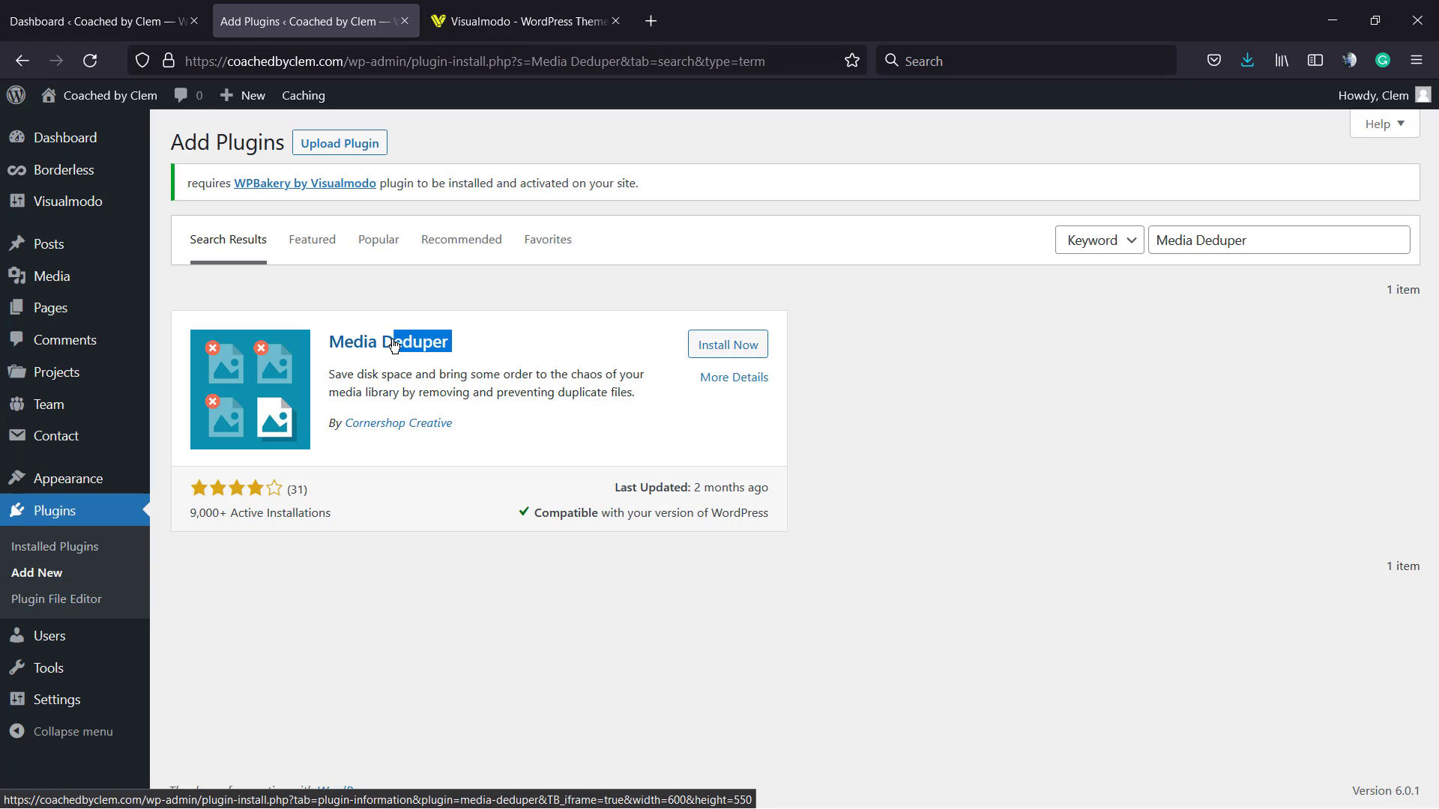
left_click(489, 343)
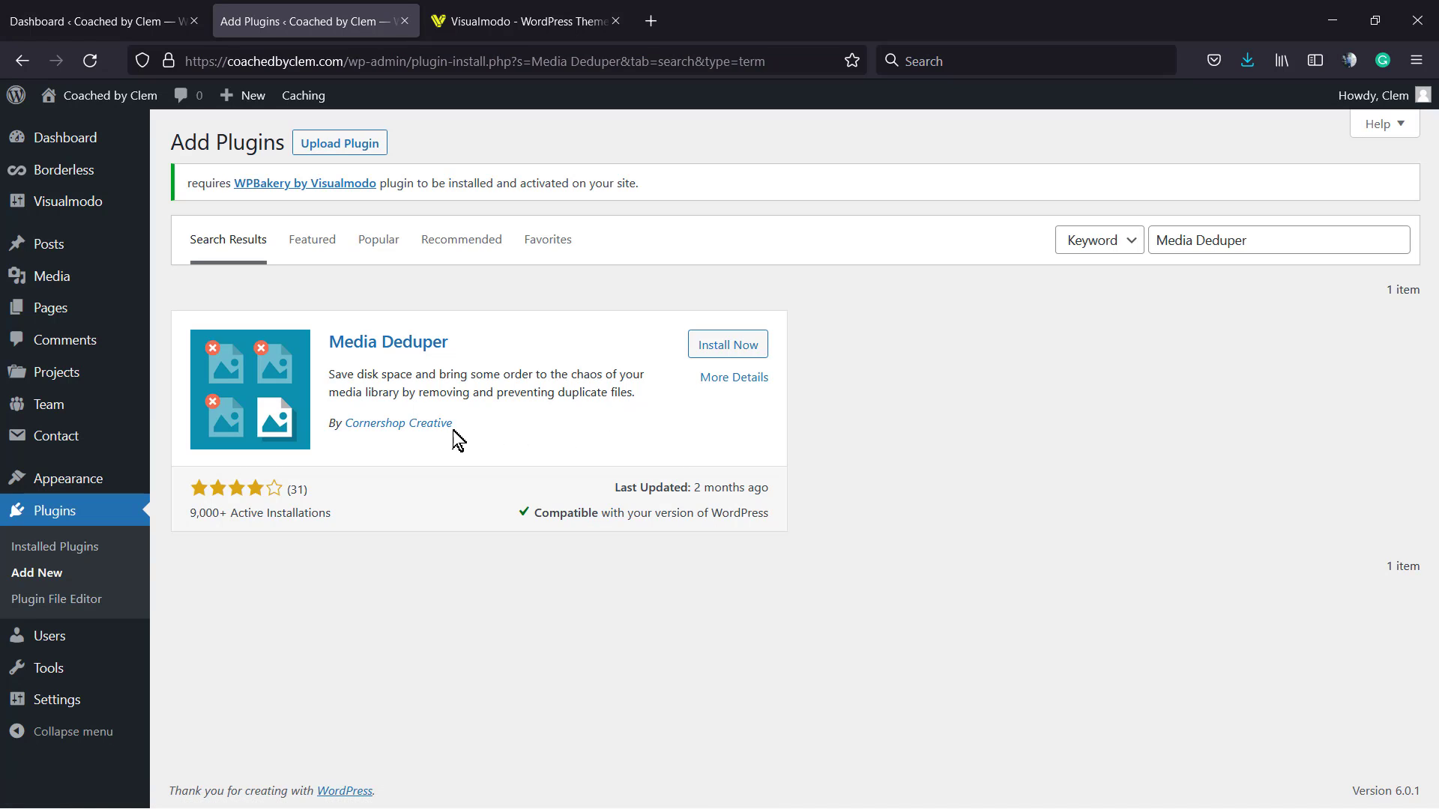
left_click(720, 351)
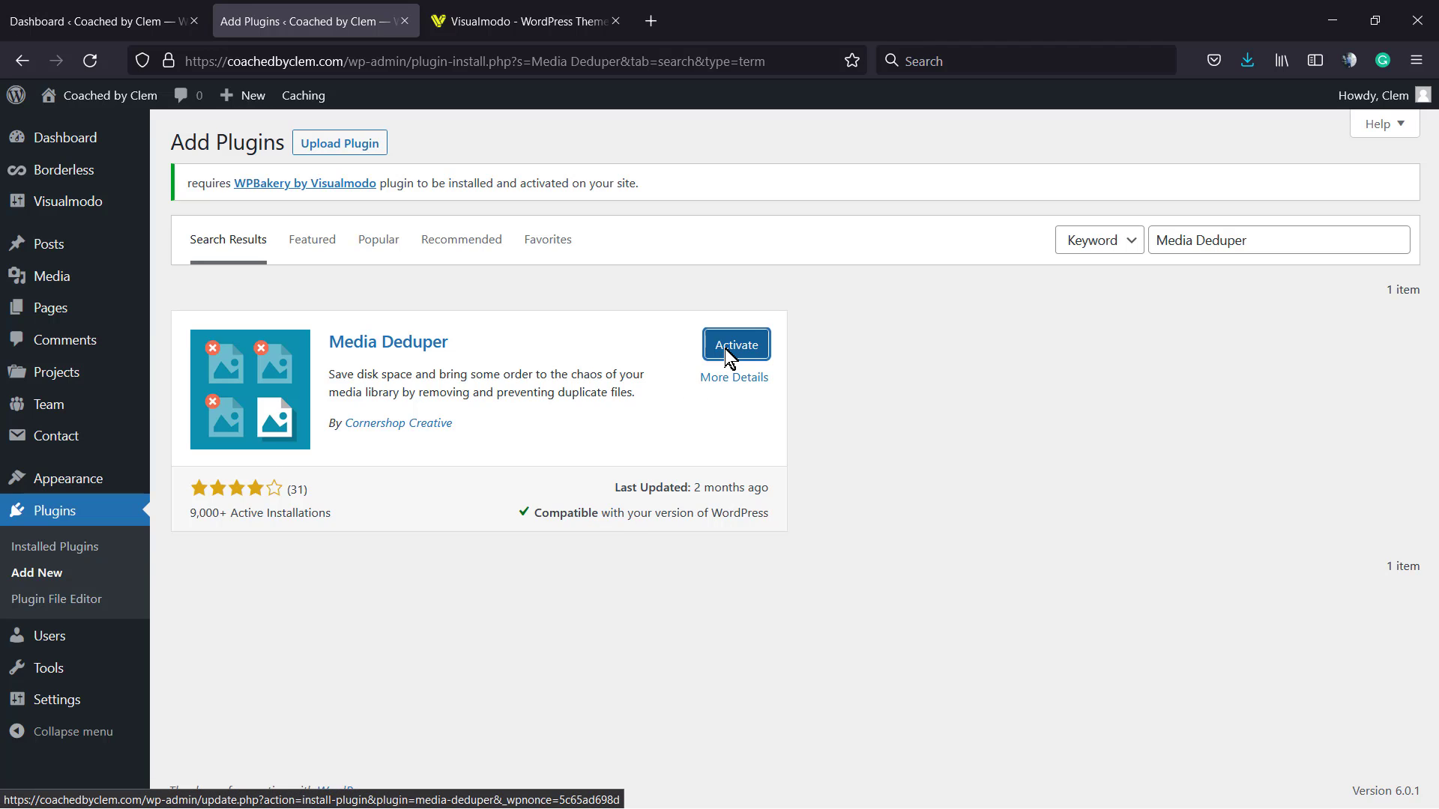
left_click(727, 354)
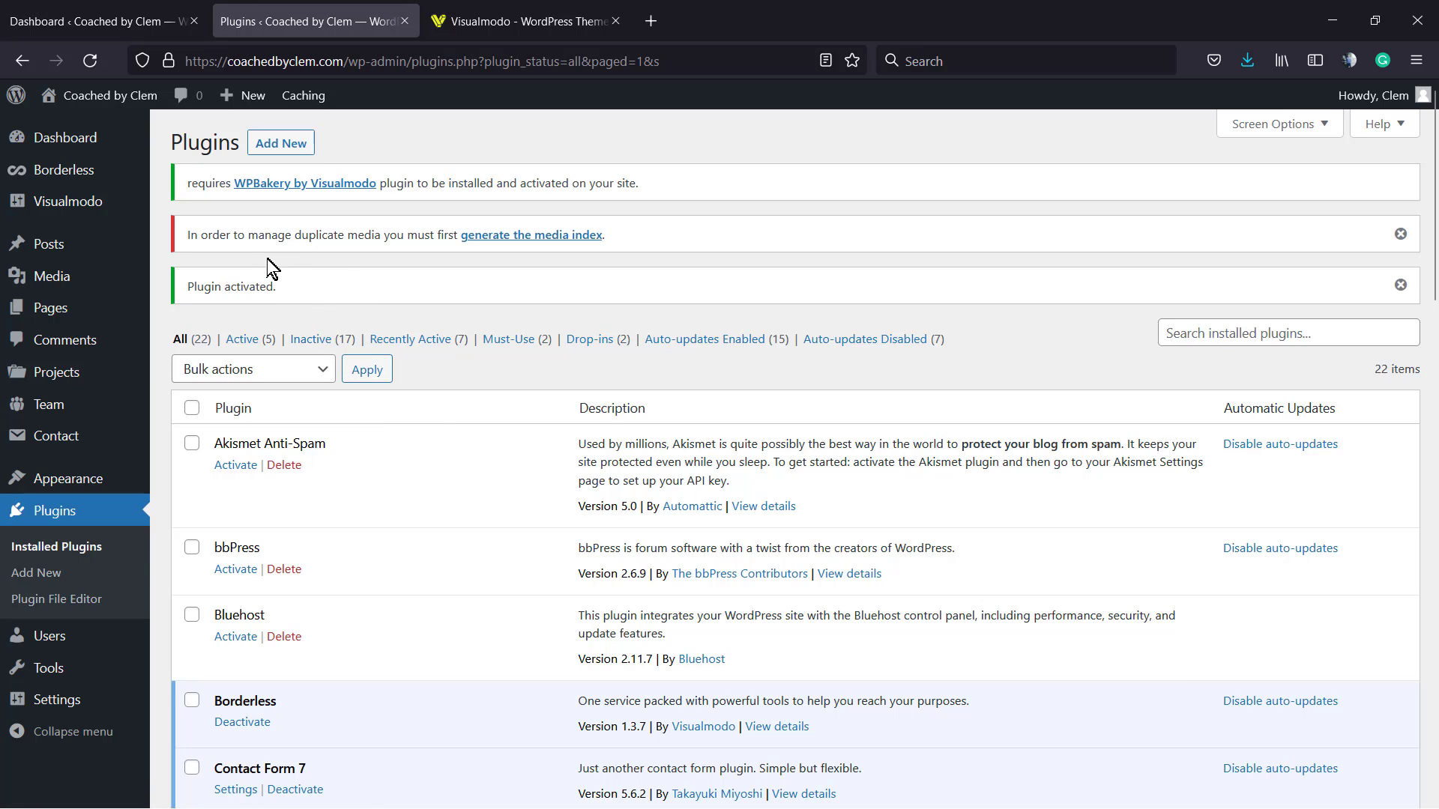
- Zoom the browser to 120% and follow the notice's 'generate the media index' link
key("ctrl+plus")
key("ctrl+plus")
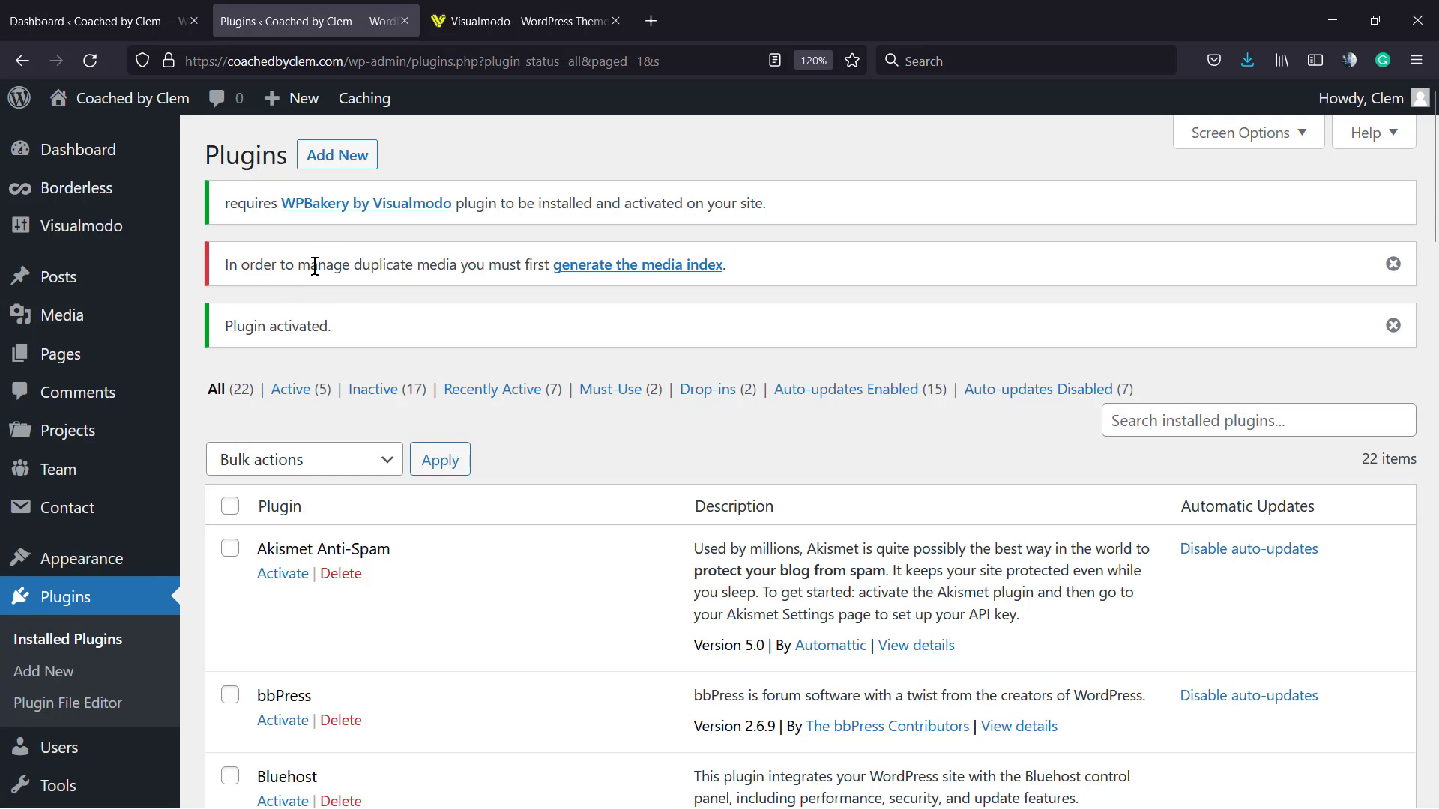
triple_click(314, 268)
triple_click(235, 266)
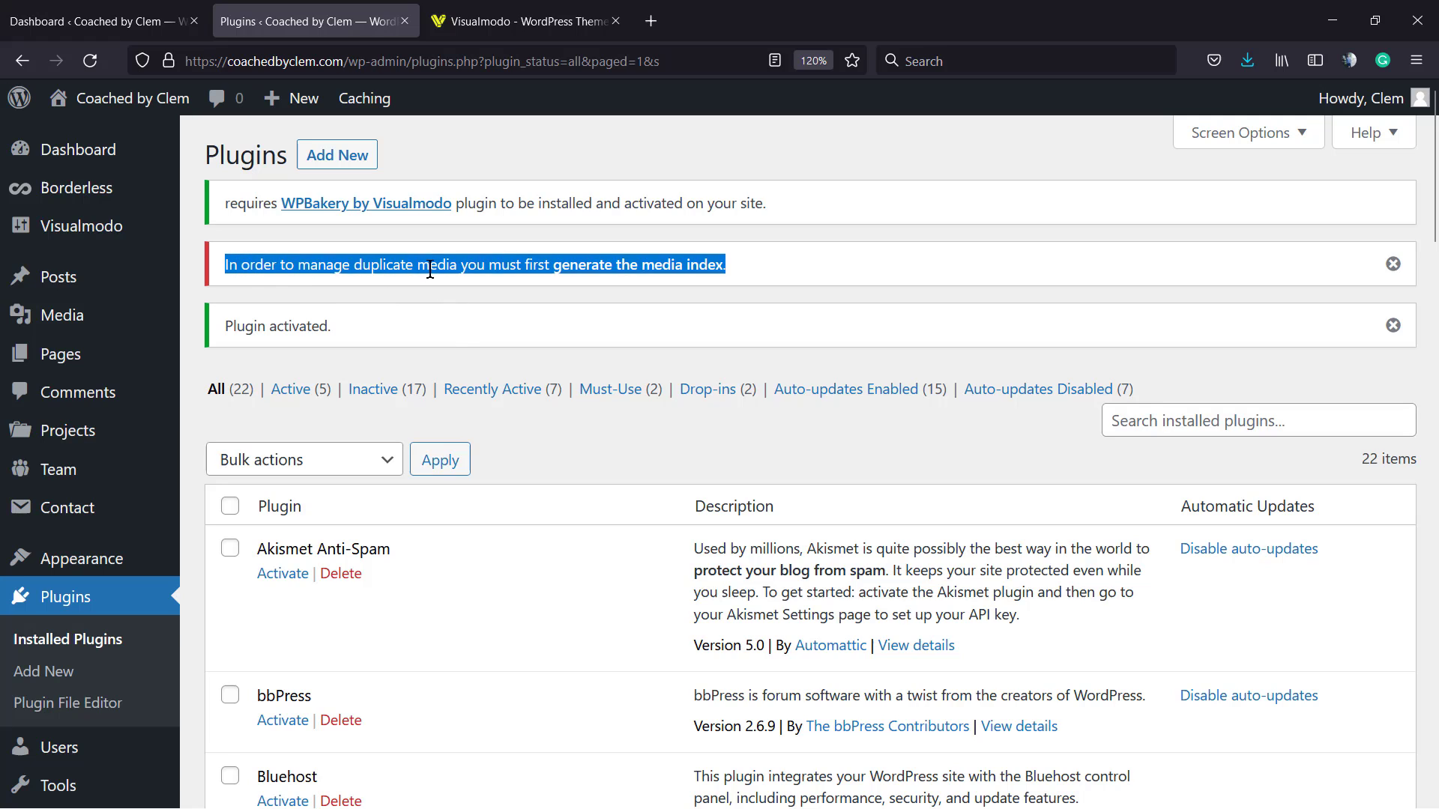
left_click(495, 269)
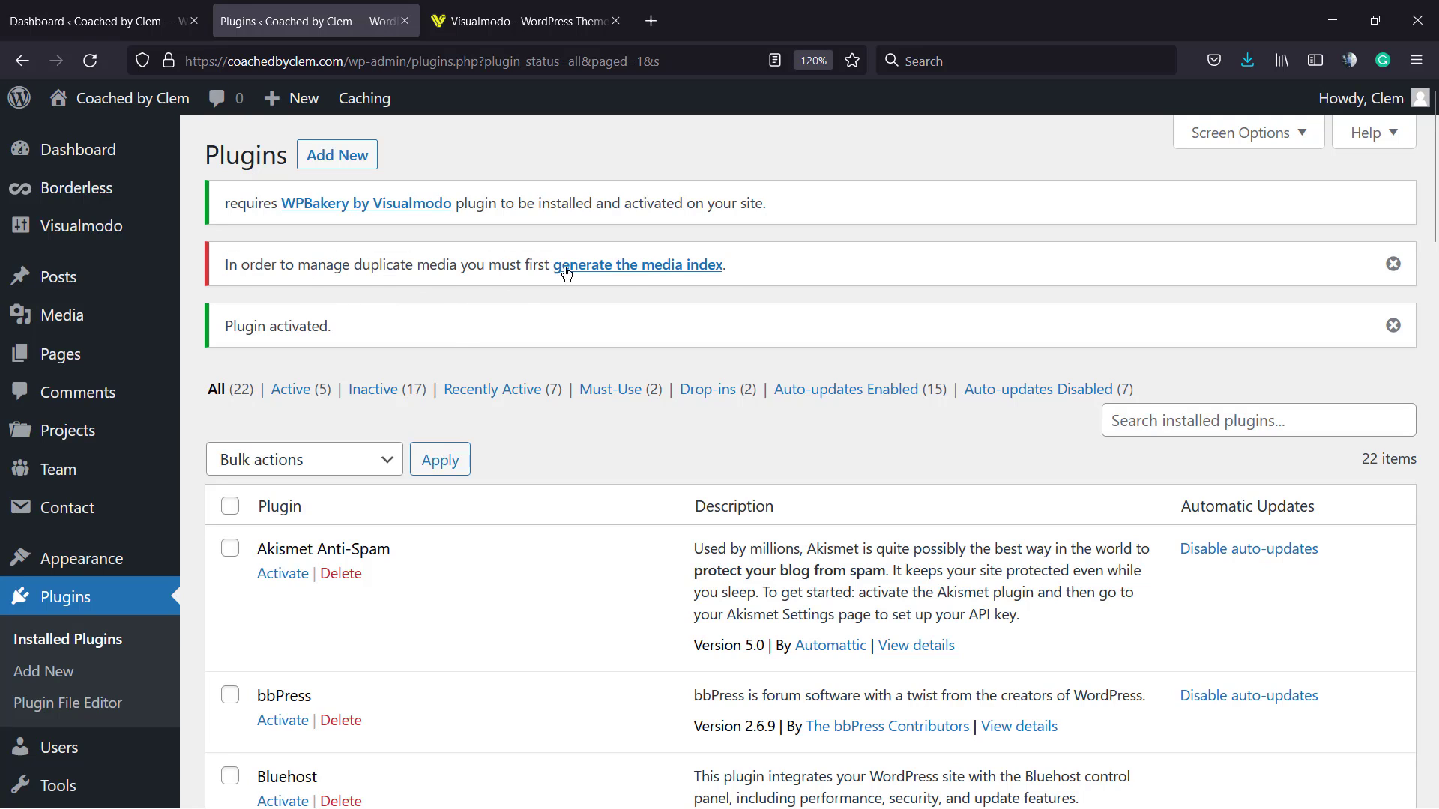
left_click(622, 273)
scroll(574, 318, "down", 2)
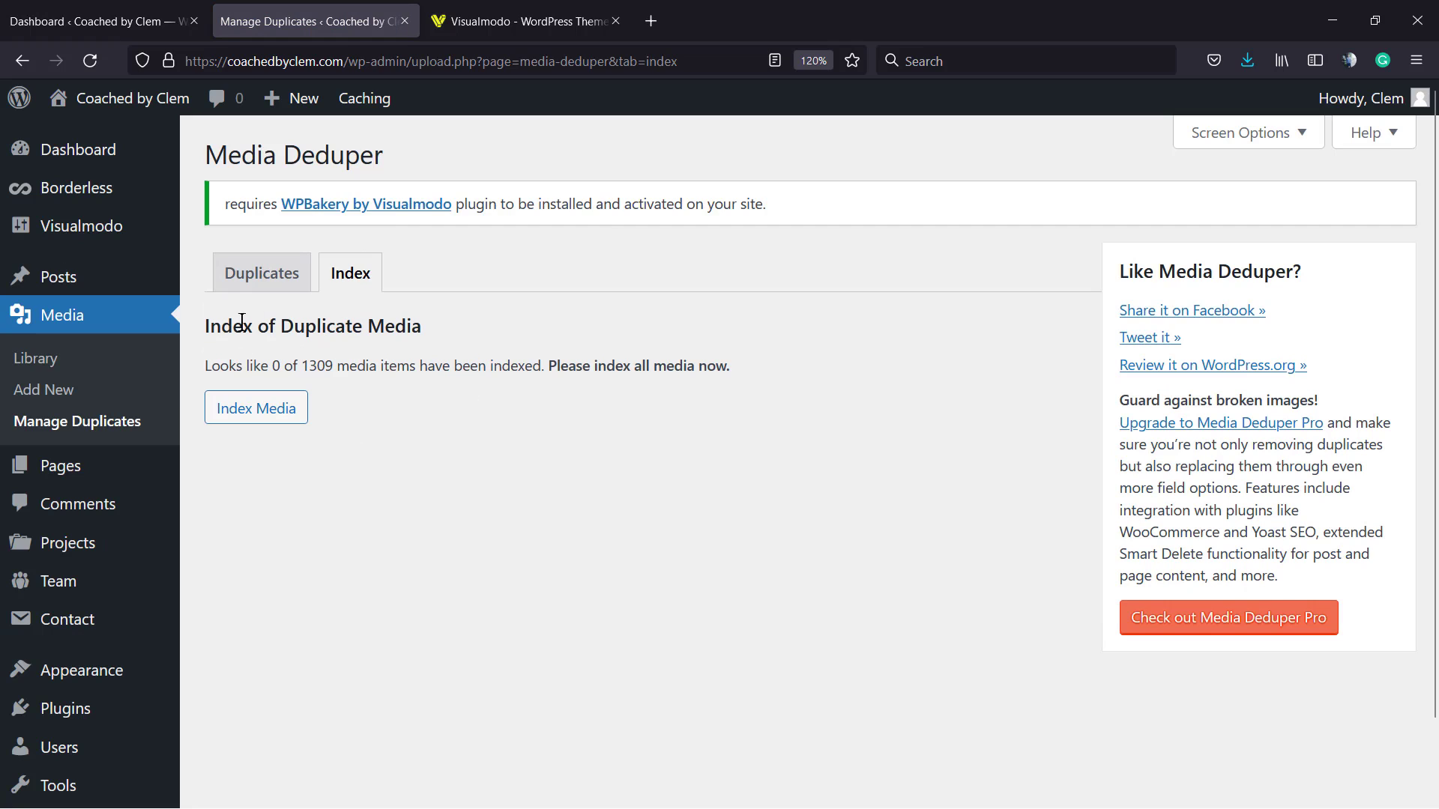
- Run Index Media on all 1309 items and let the progress bar reach 100%
double_click(263, 367)
left_click(266, 370)
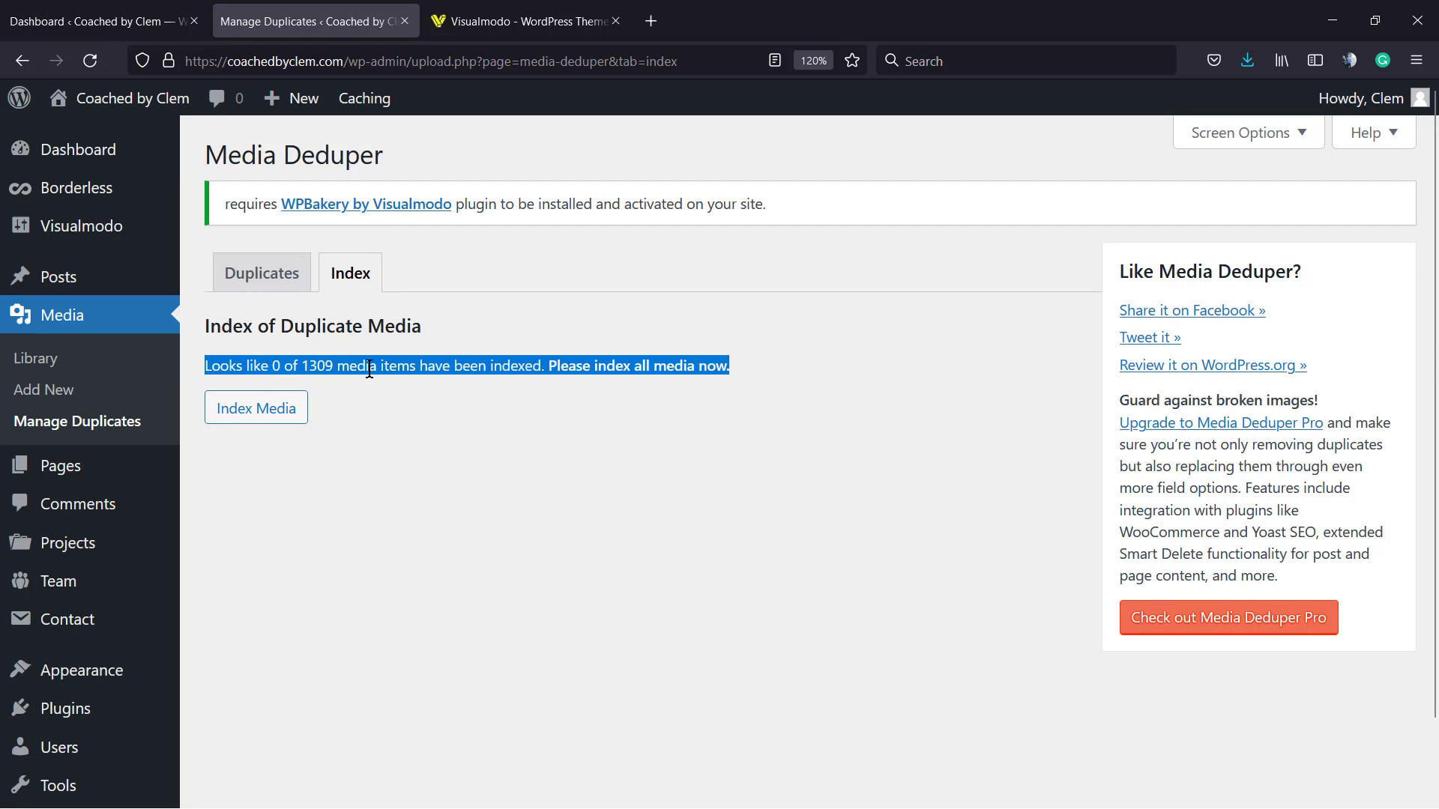
left_click(368, 370)
left_click(239, 414)
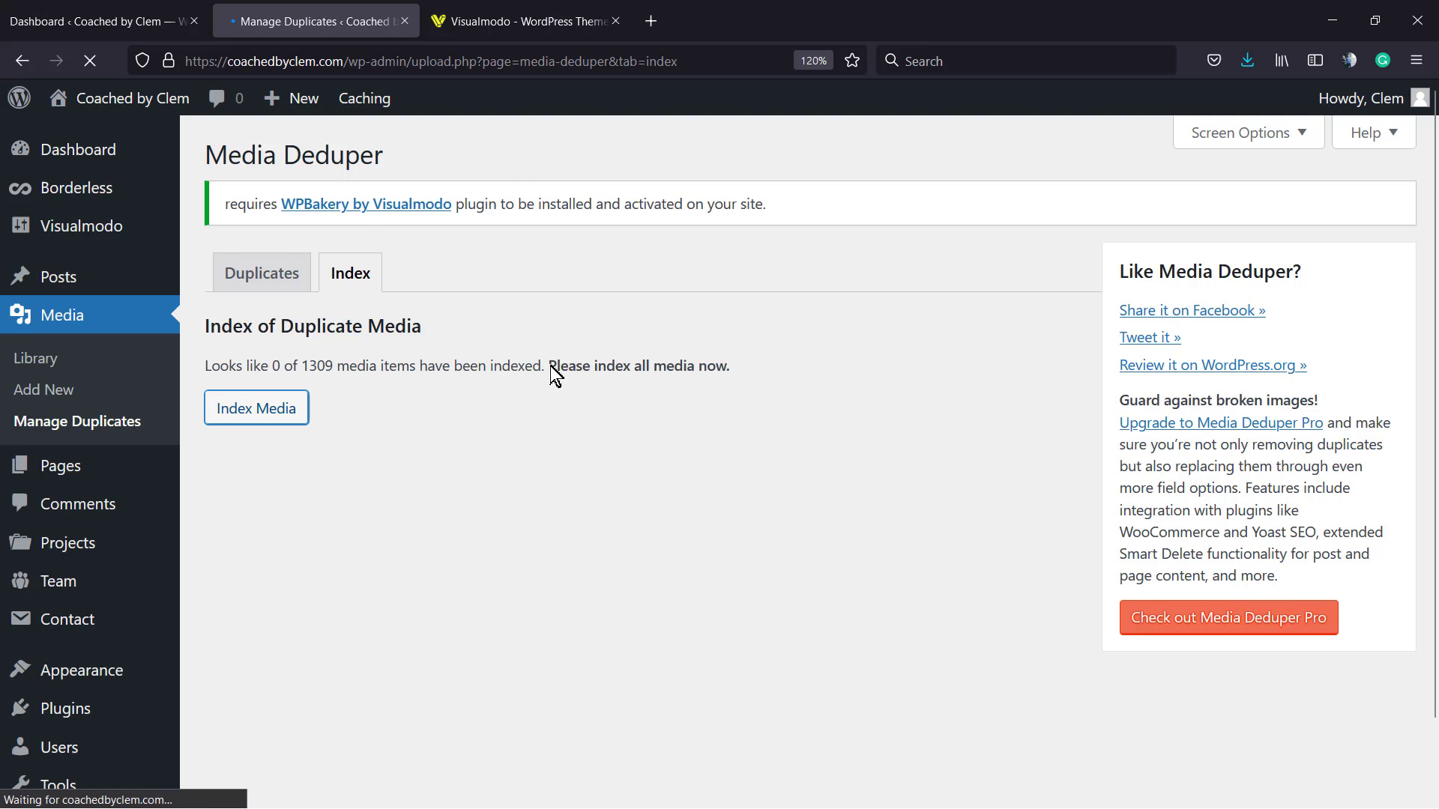
scroll(433, 475, "down", 2)
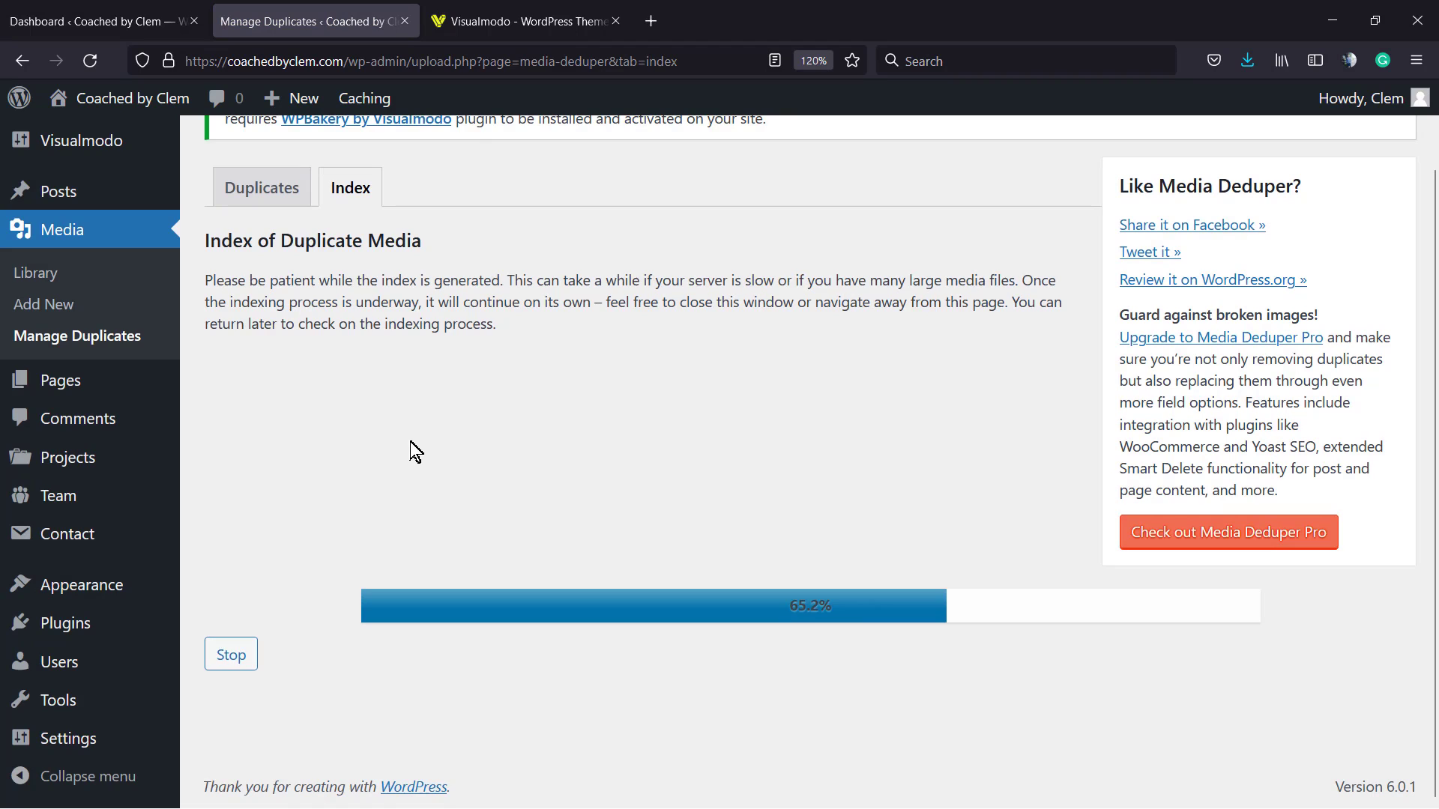
scroll(418, 459, "up", 2)
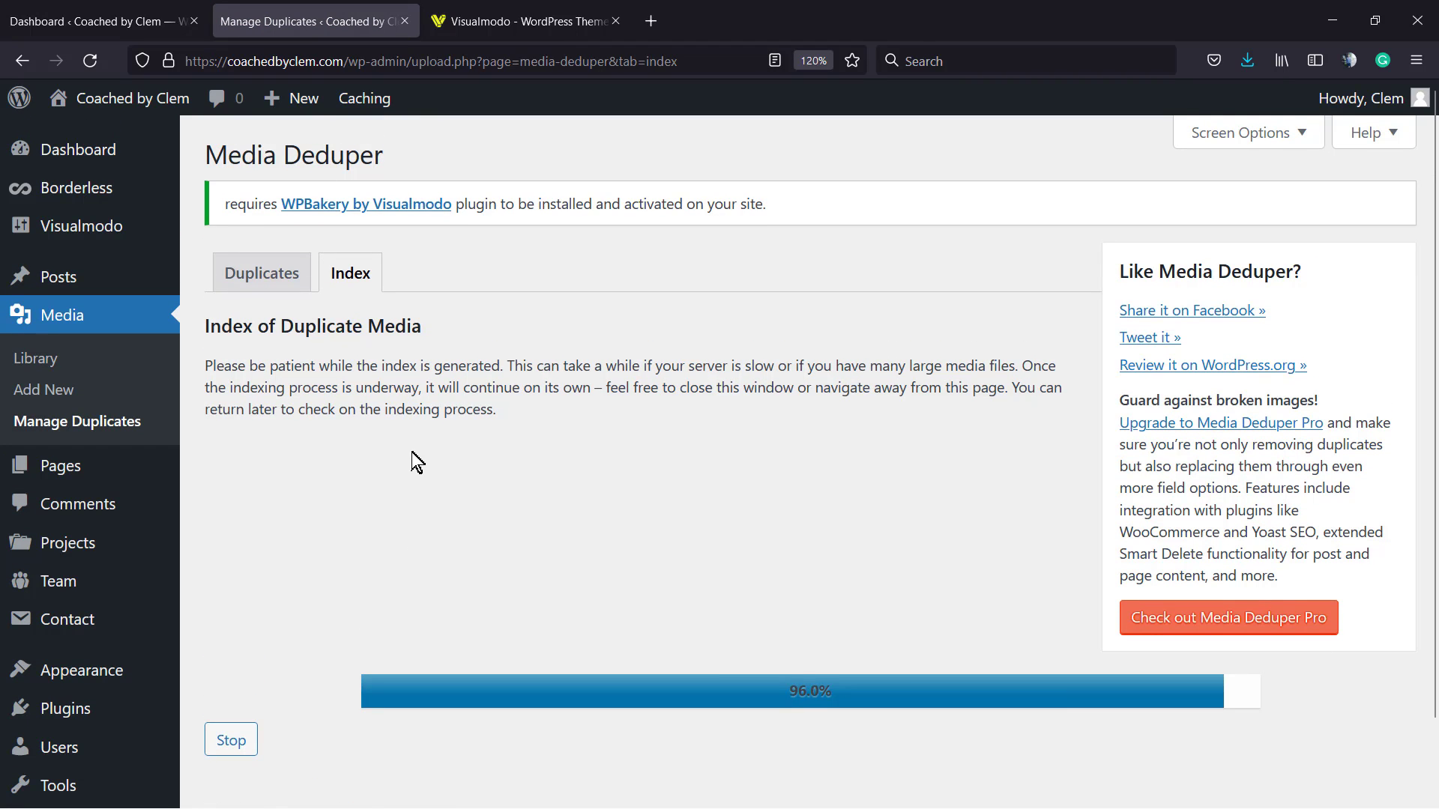
scroll(405, 454, "down", 2)
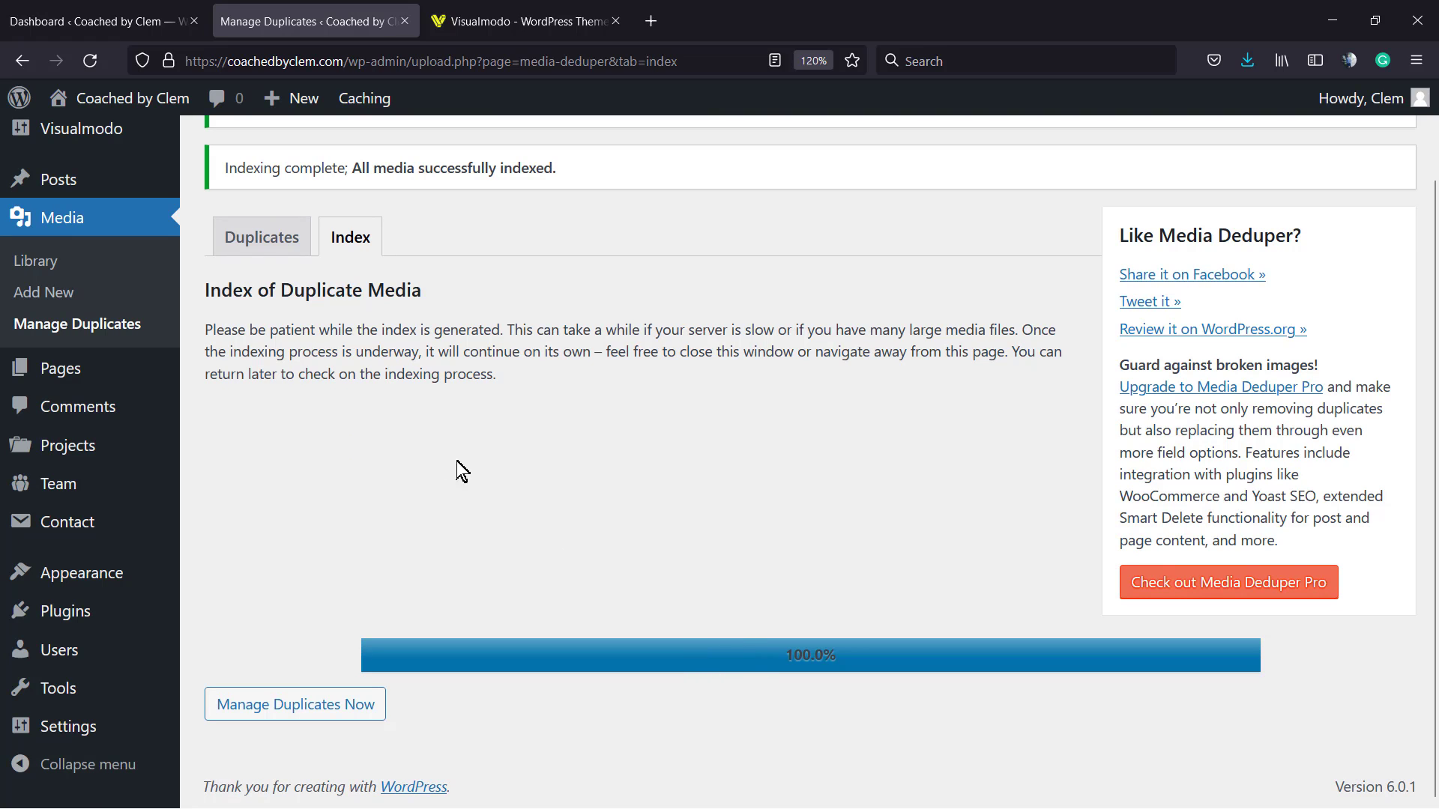
triple_click(304, 358)
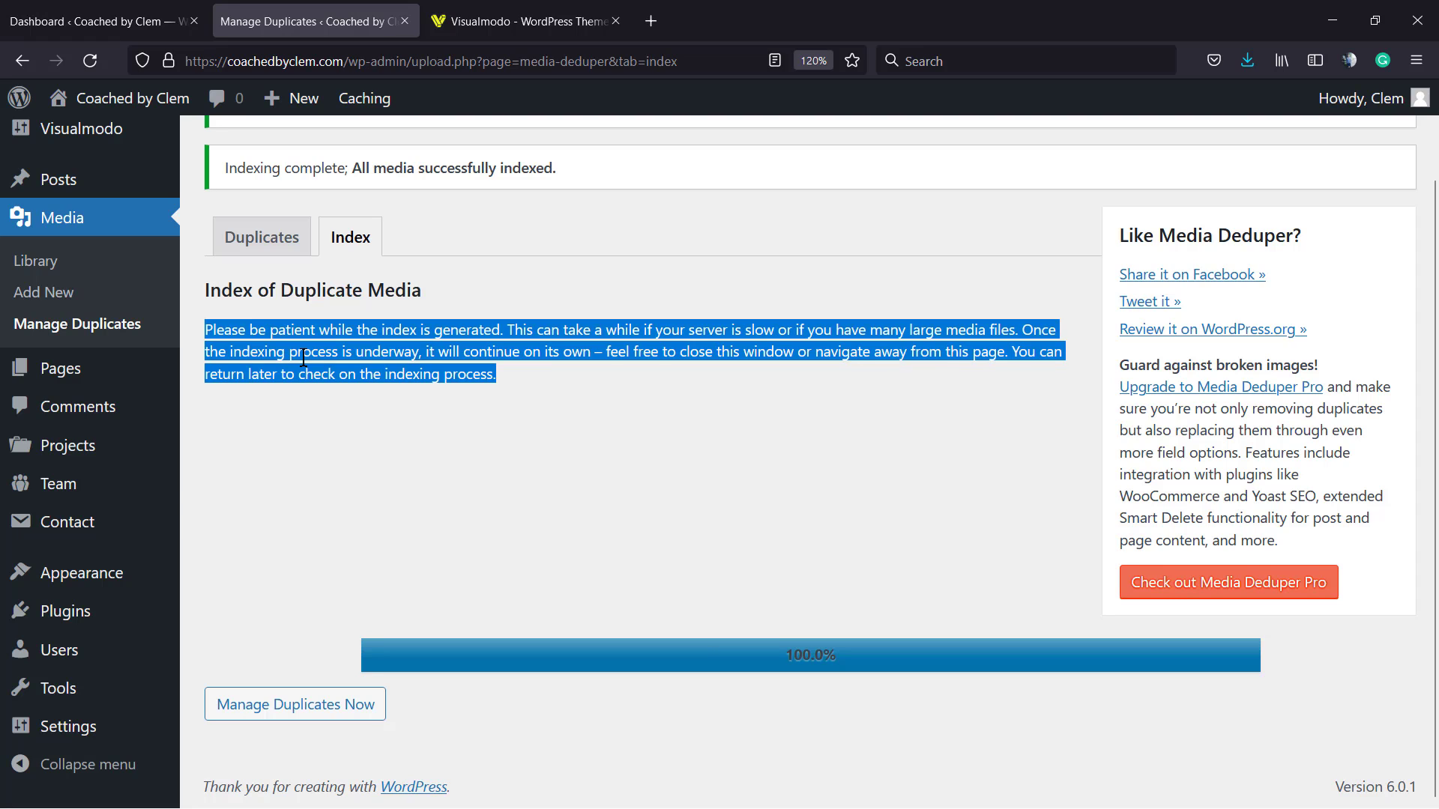
left_click(303, 358)
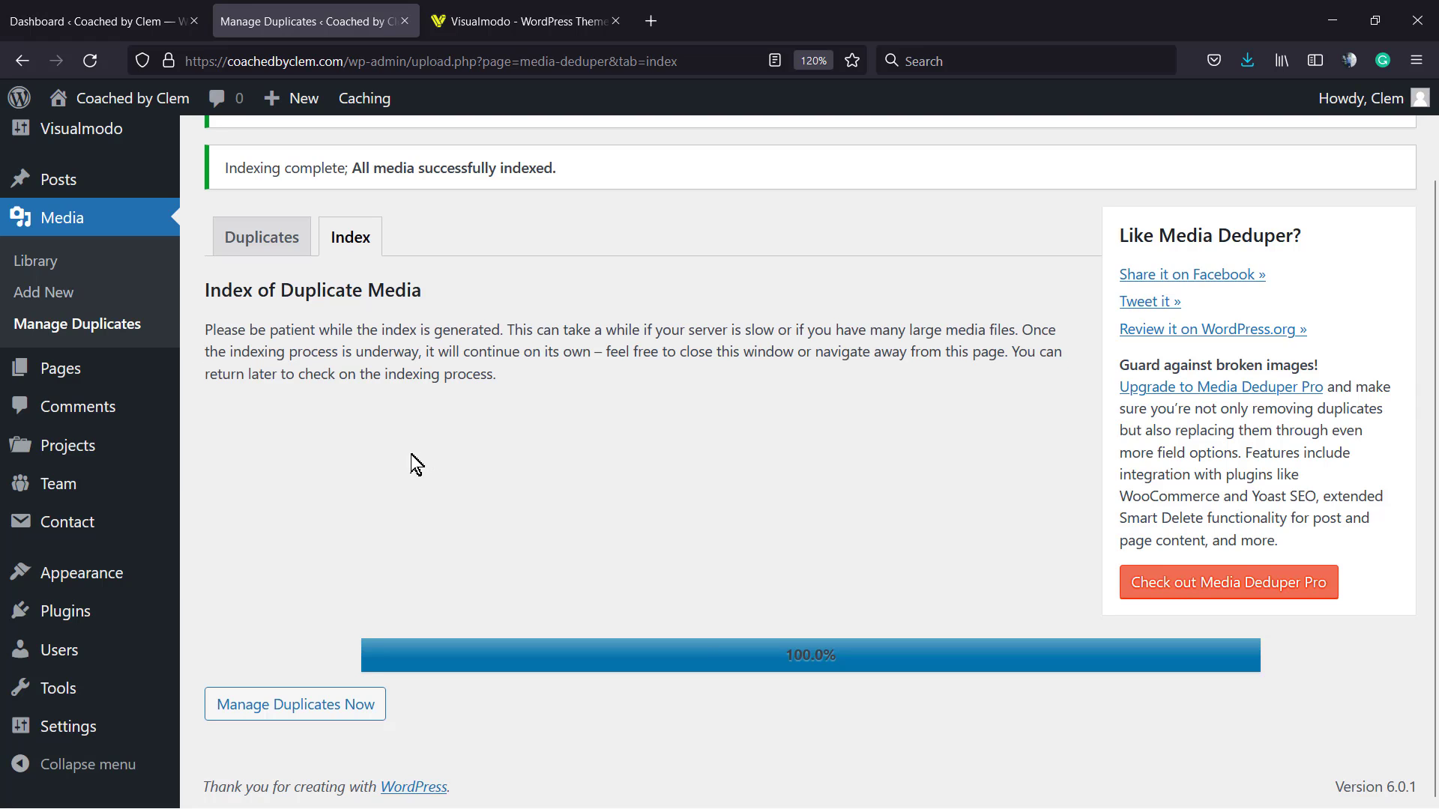
- Go to Manage Duplicates Now and browse the 936 duplicate files across 94 pages
left_click(277, 717)
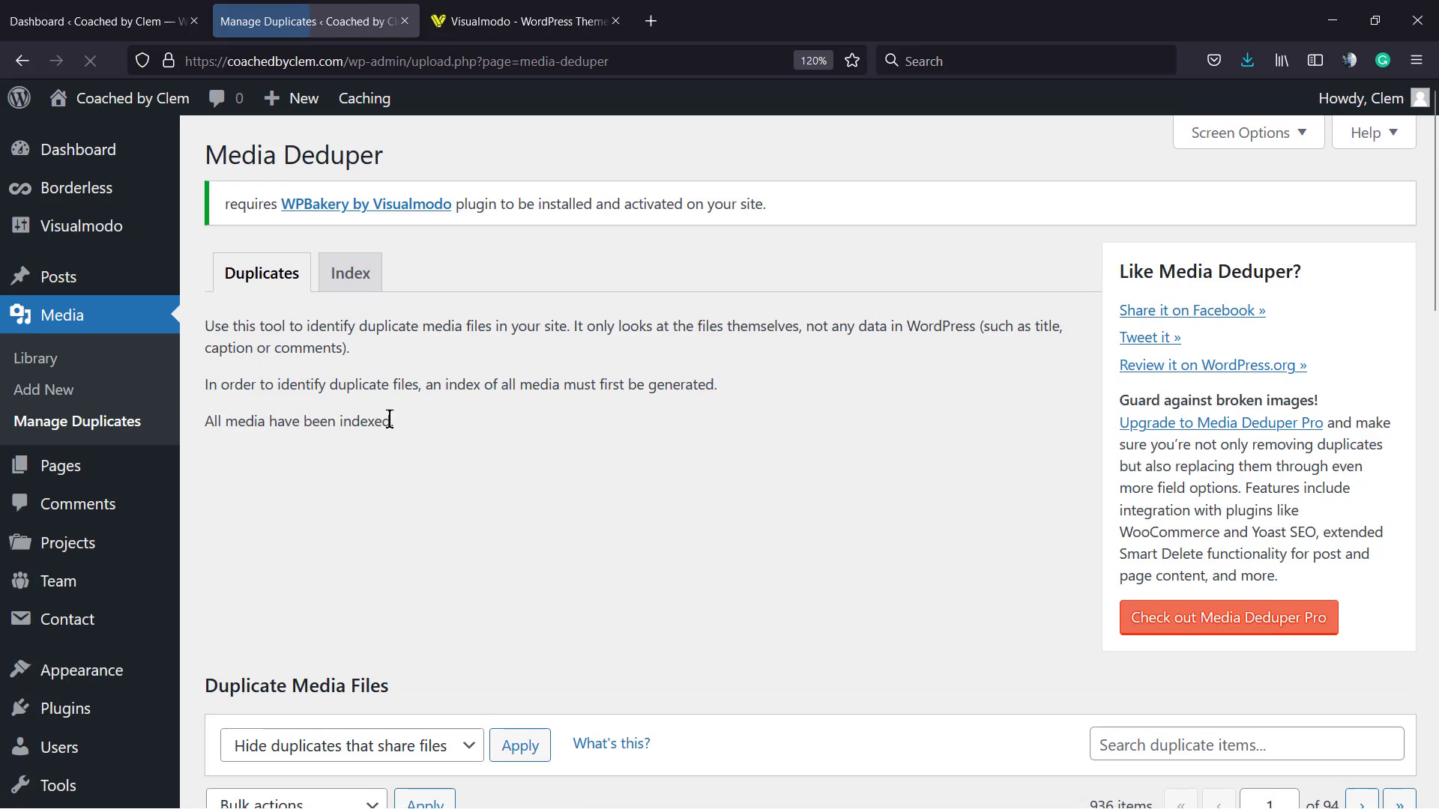
scroll(389, 421, "down", 5)
scroll(338, 386, "down", 15)
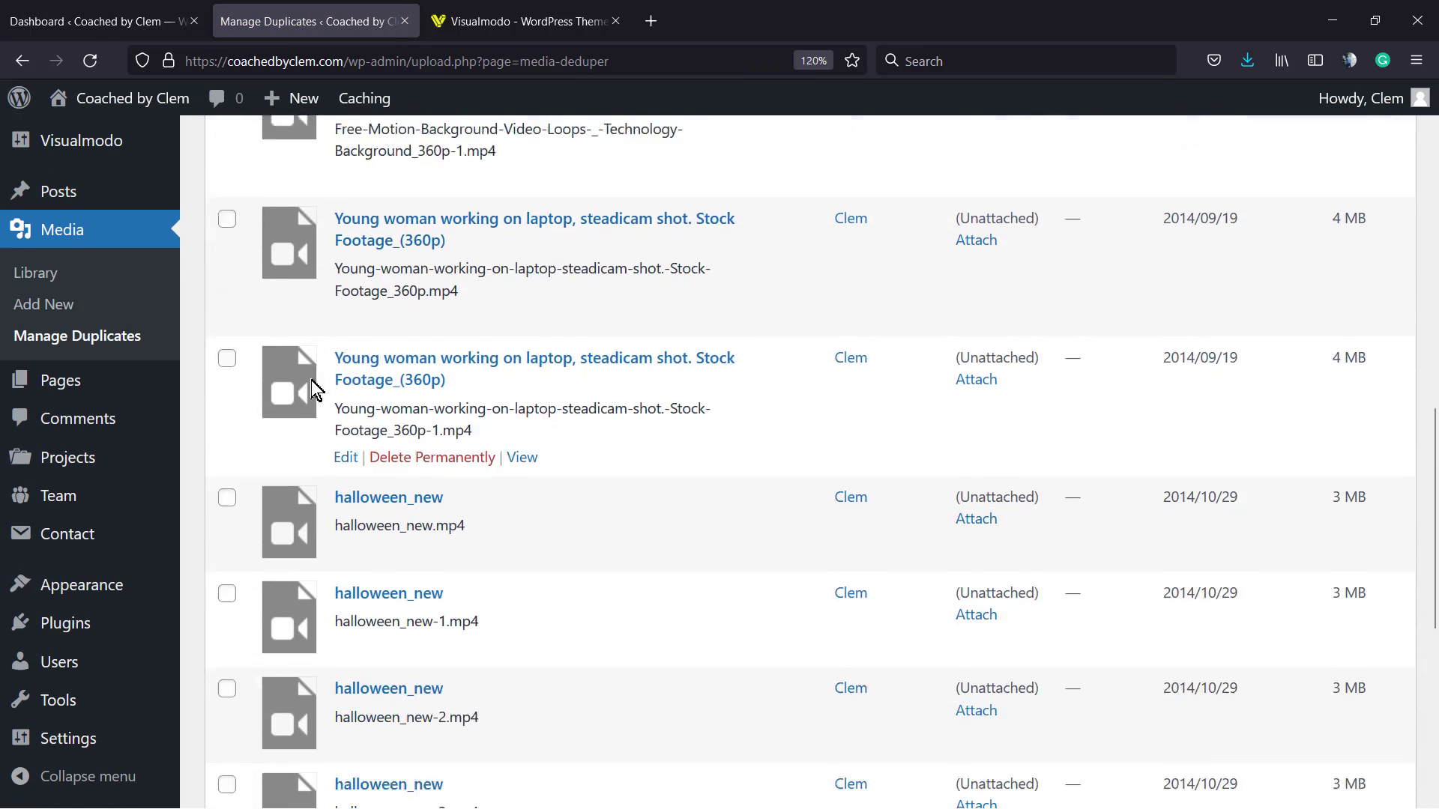
scroll(344, 457, "up", 6)
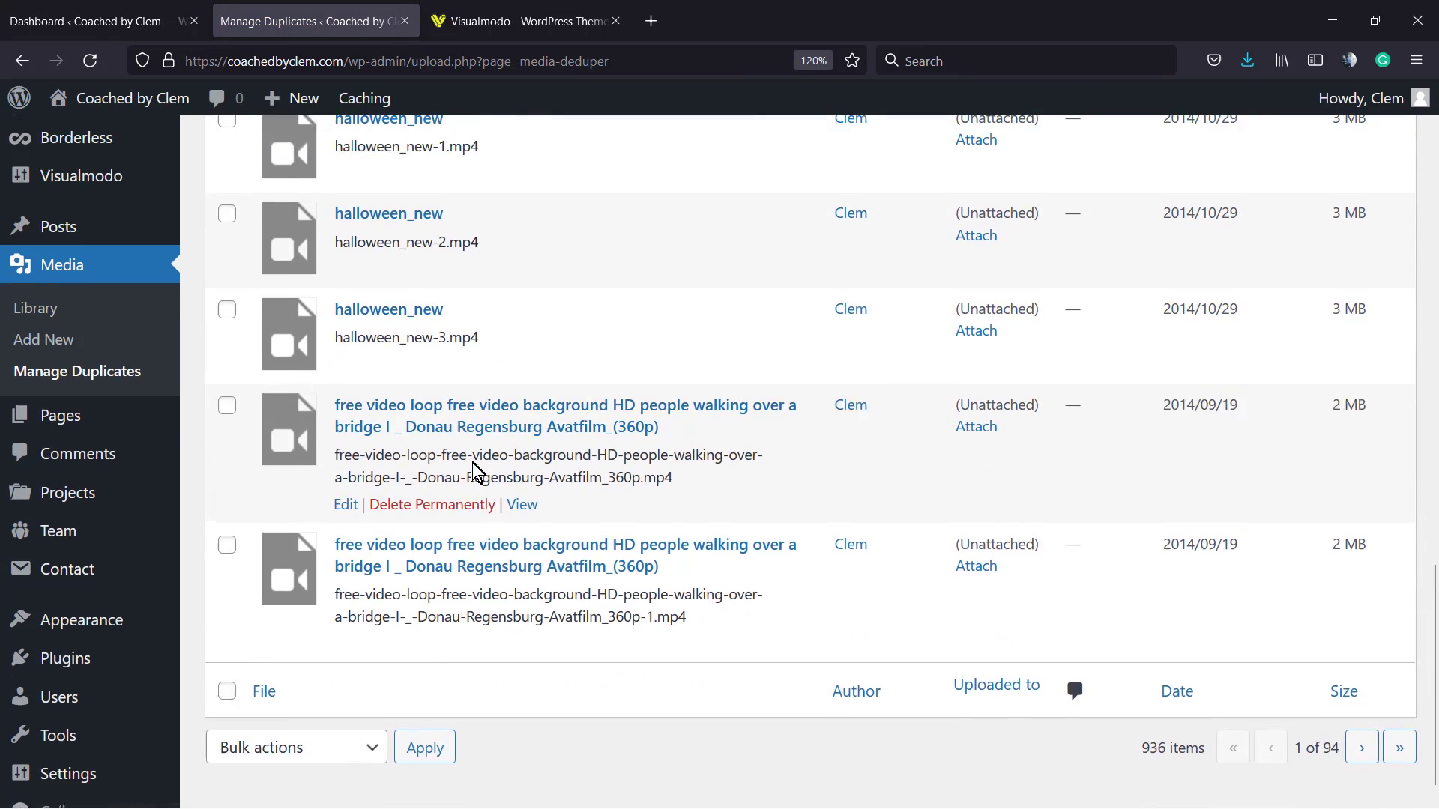
scroll(512, 479, "up", 8)
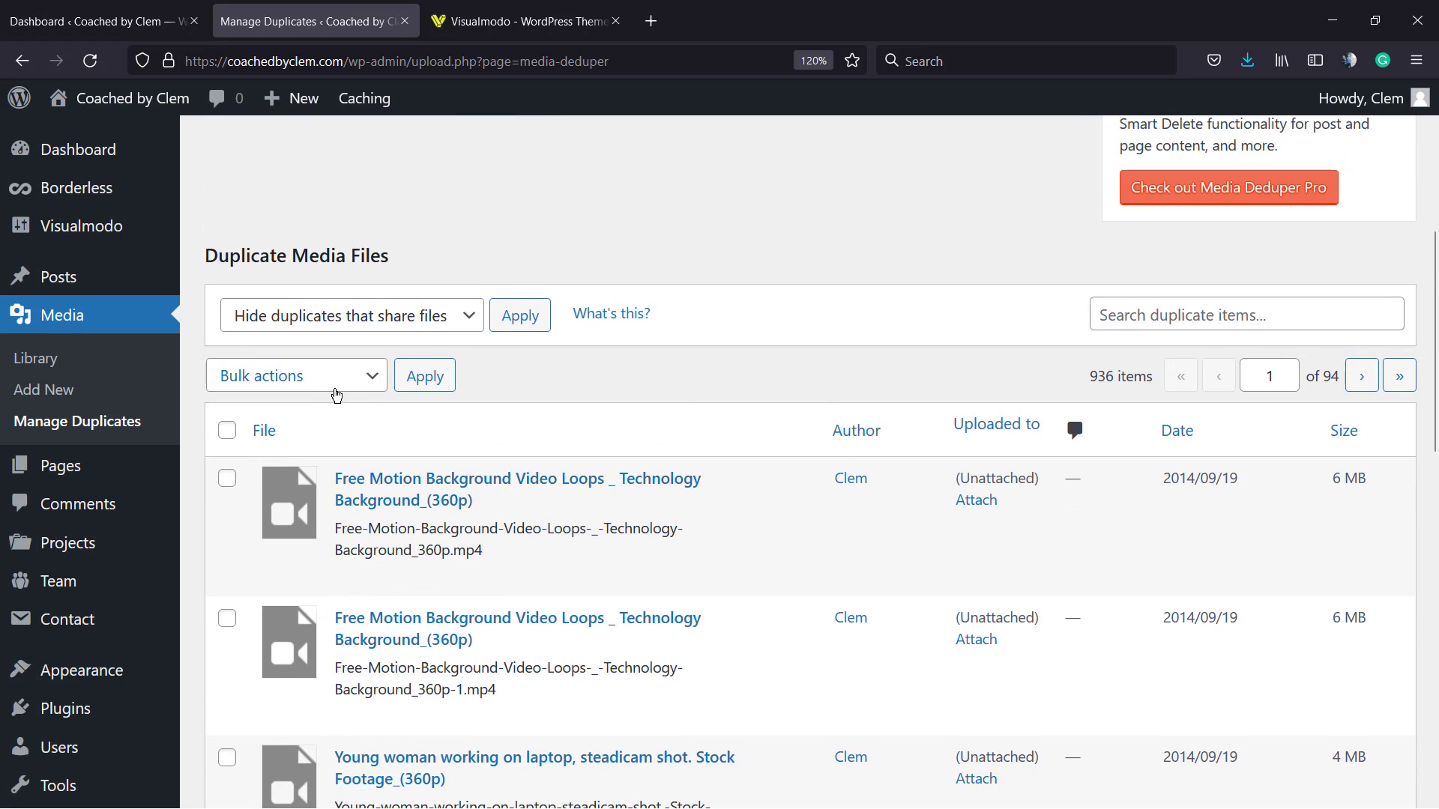
- Look through the Bulk actions and shared-file filter dropdowns without changing them
left_click(323, 394)
left_click(333, 391)
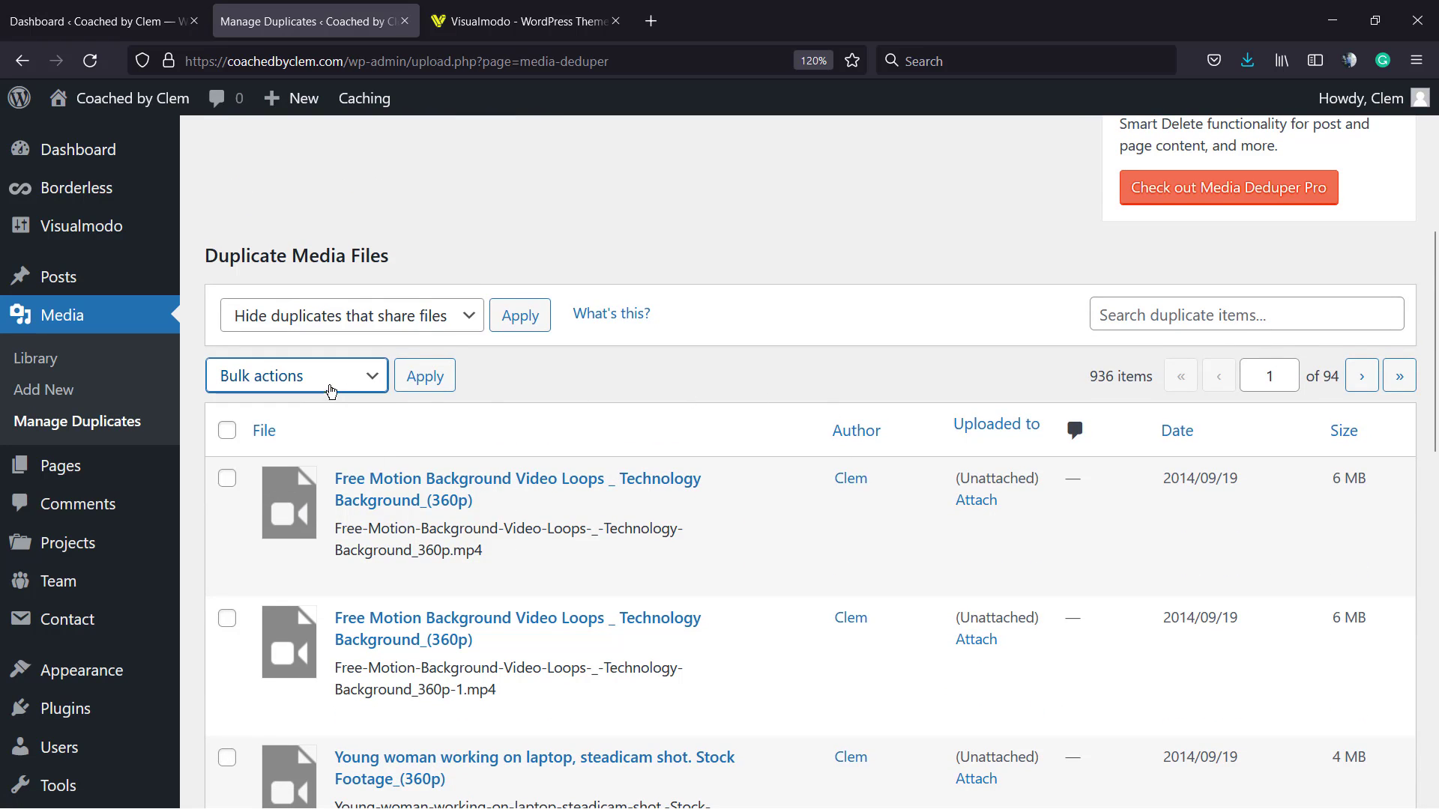
left_click(337, 391)
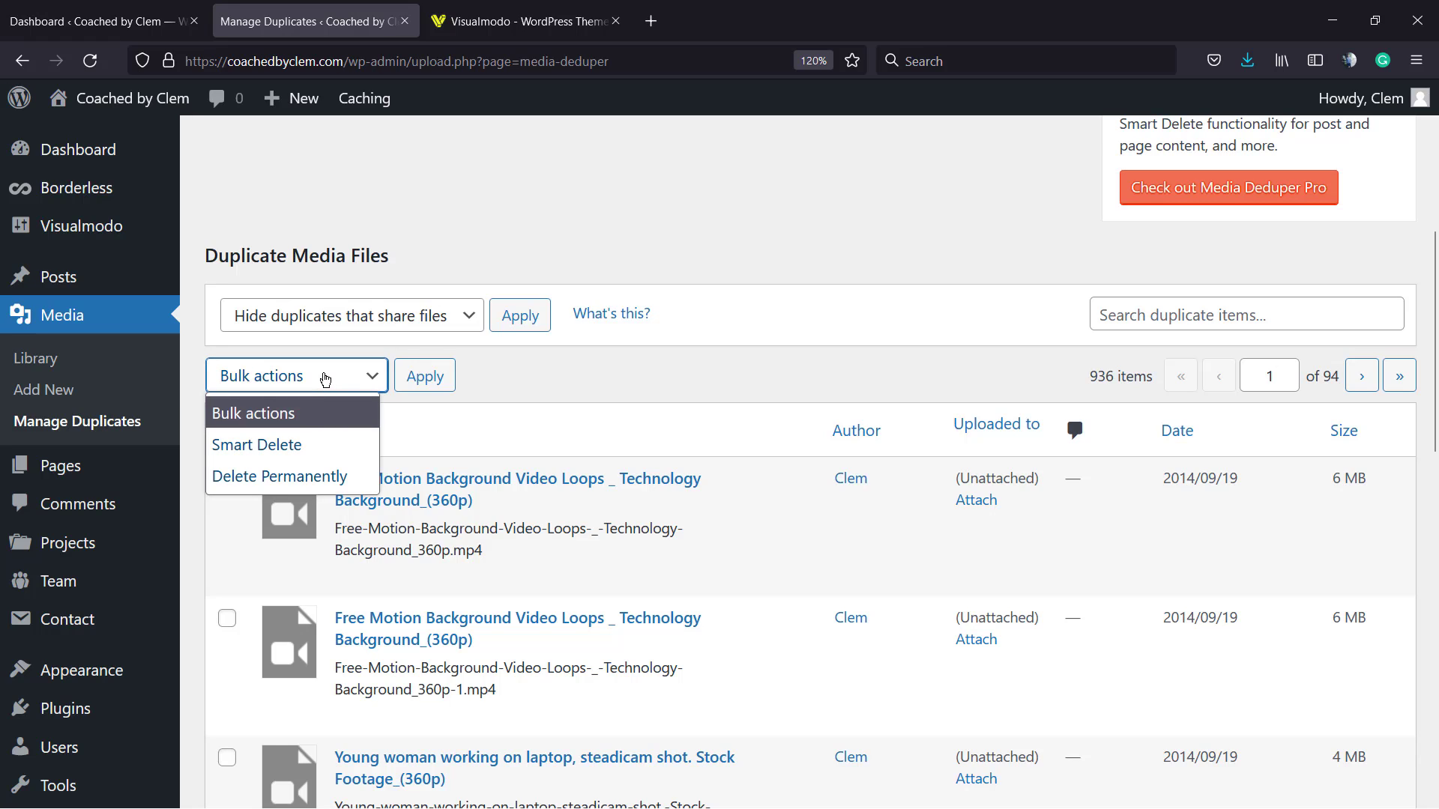
left_click(323, 379)
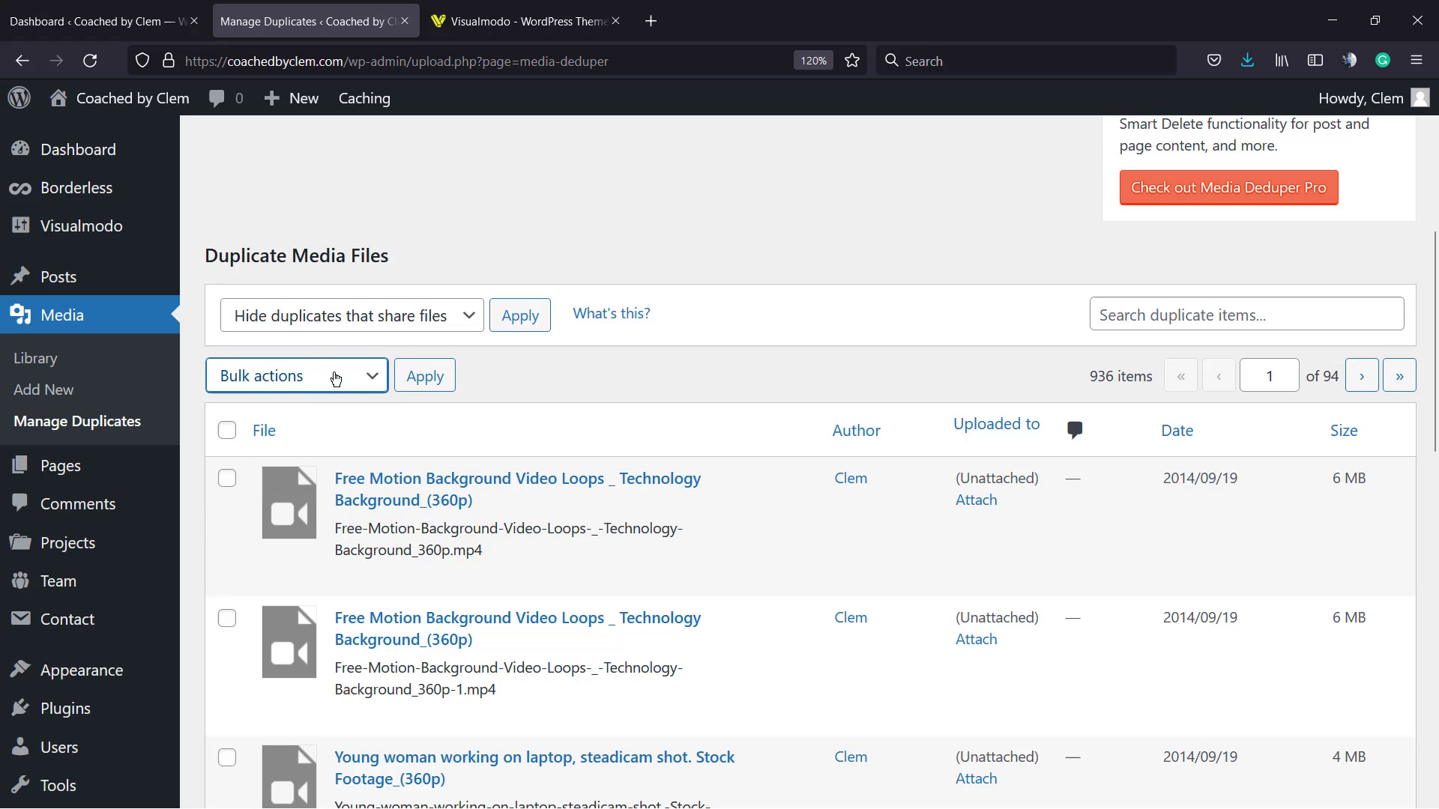
left_click(396, 326)
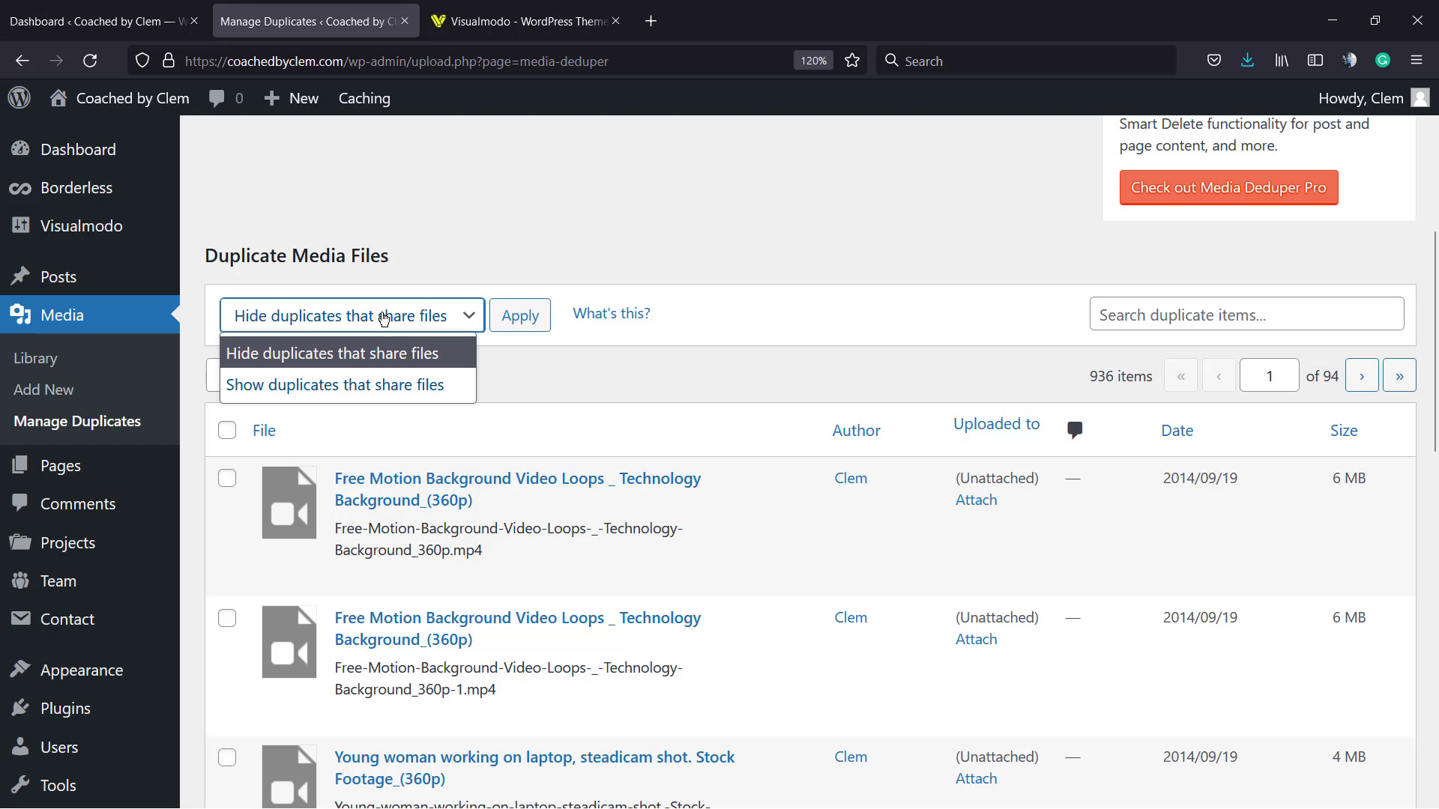
left_click(384, 320)
scroll(401, 353, "up", 3)
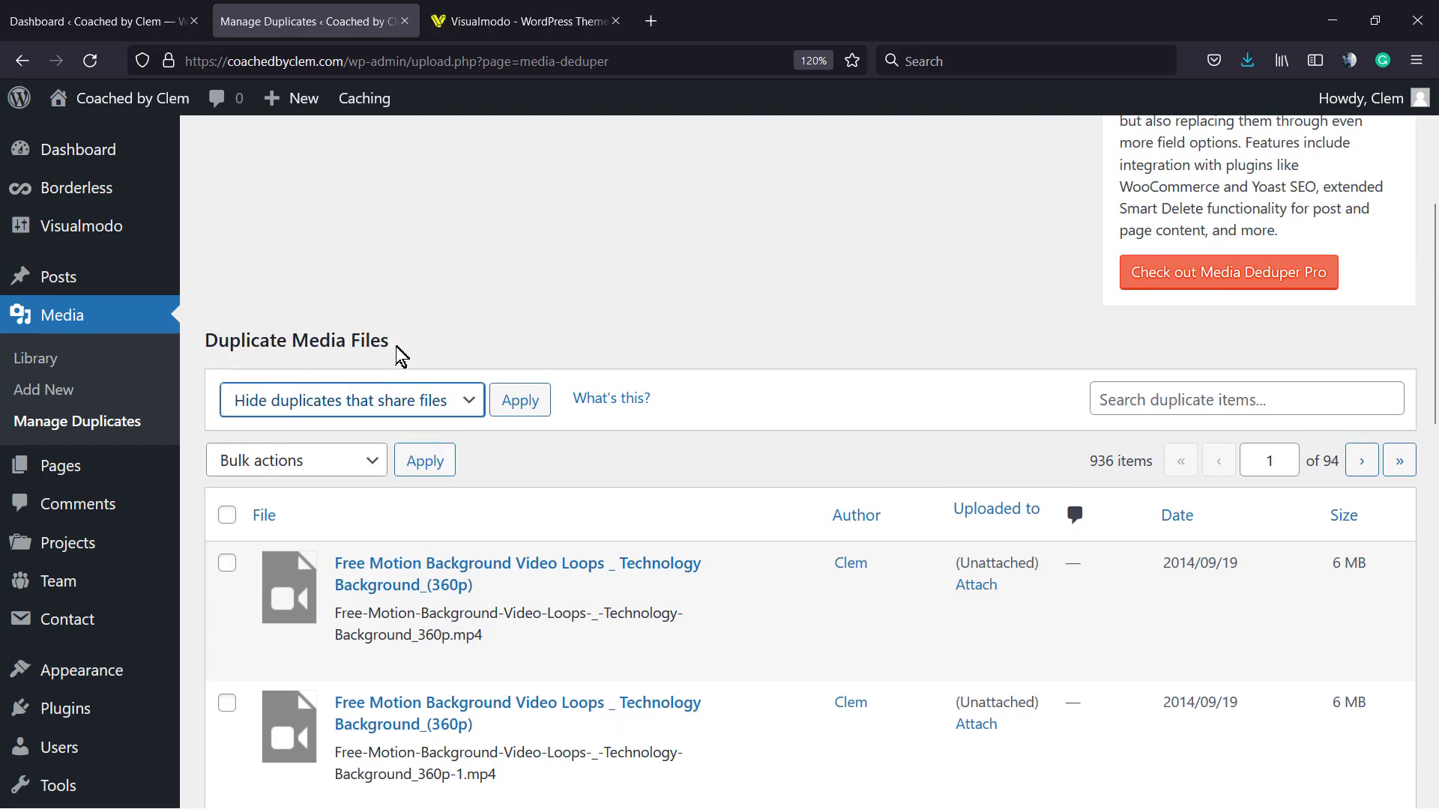
scroll(376, 513, "down", 2)
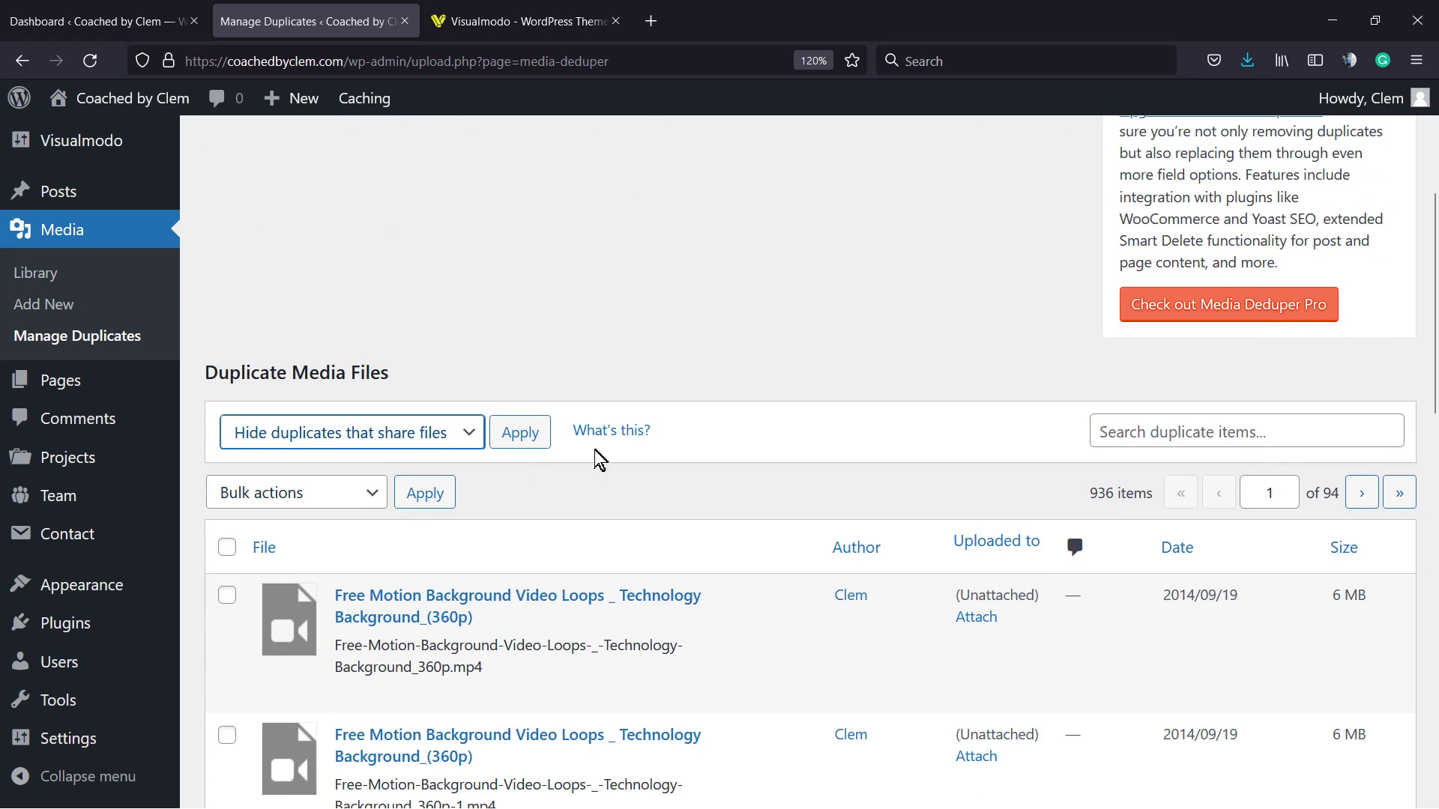
scroll(716, 452, "down", 8)
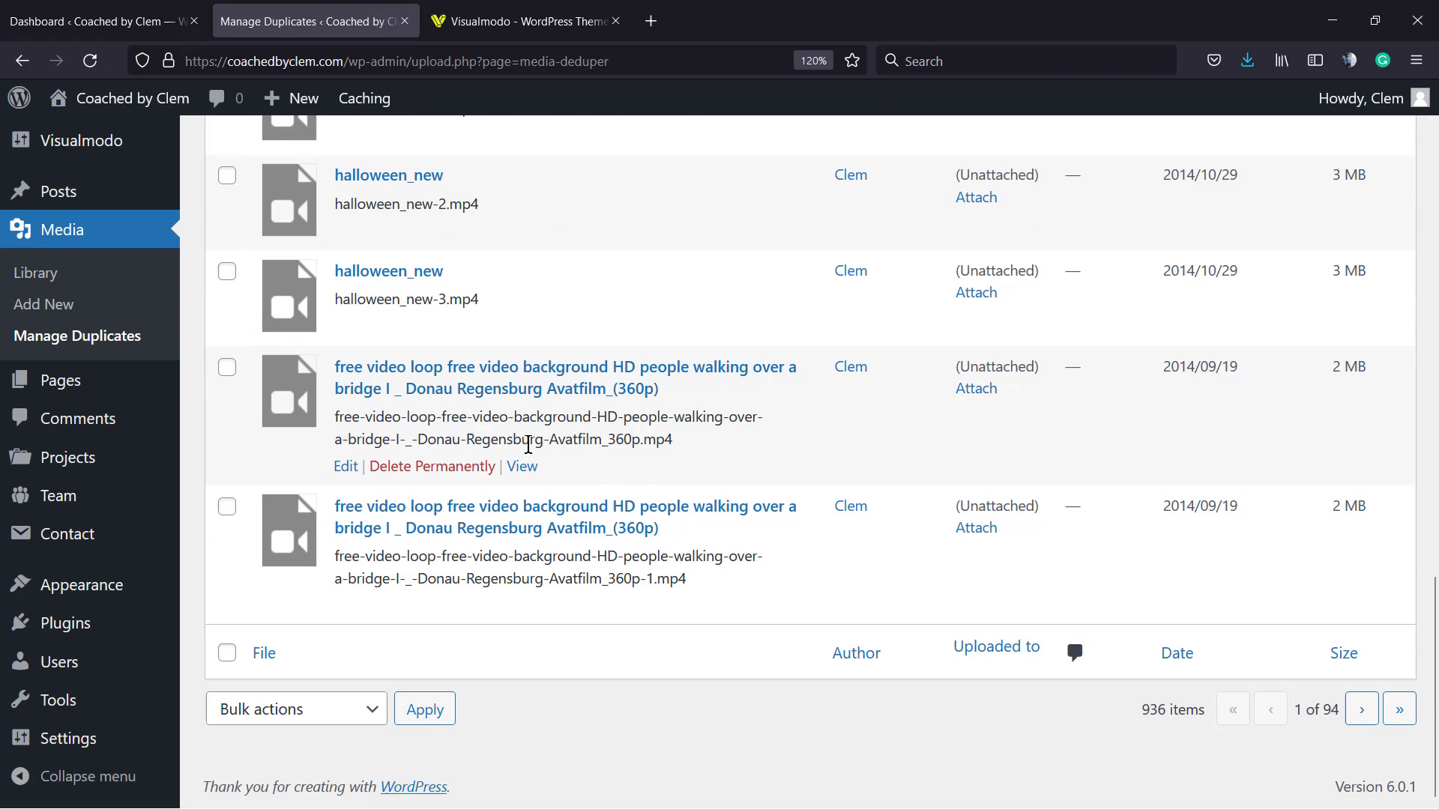
scroll(525, 494, "up", 5)
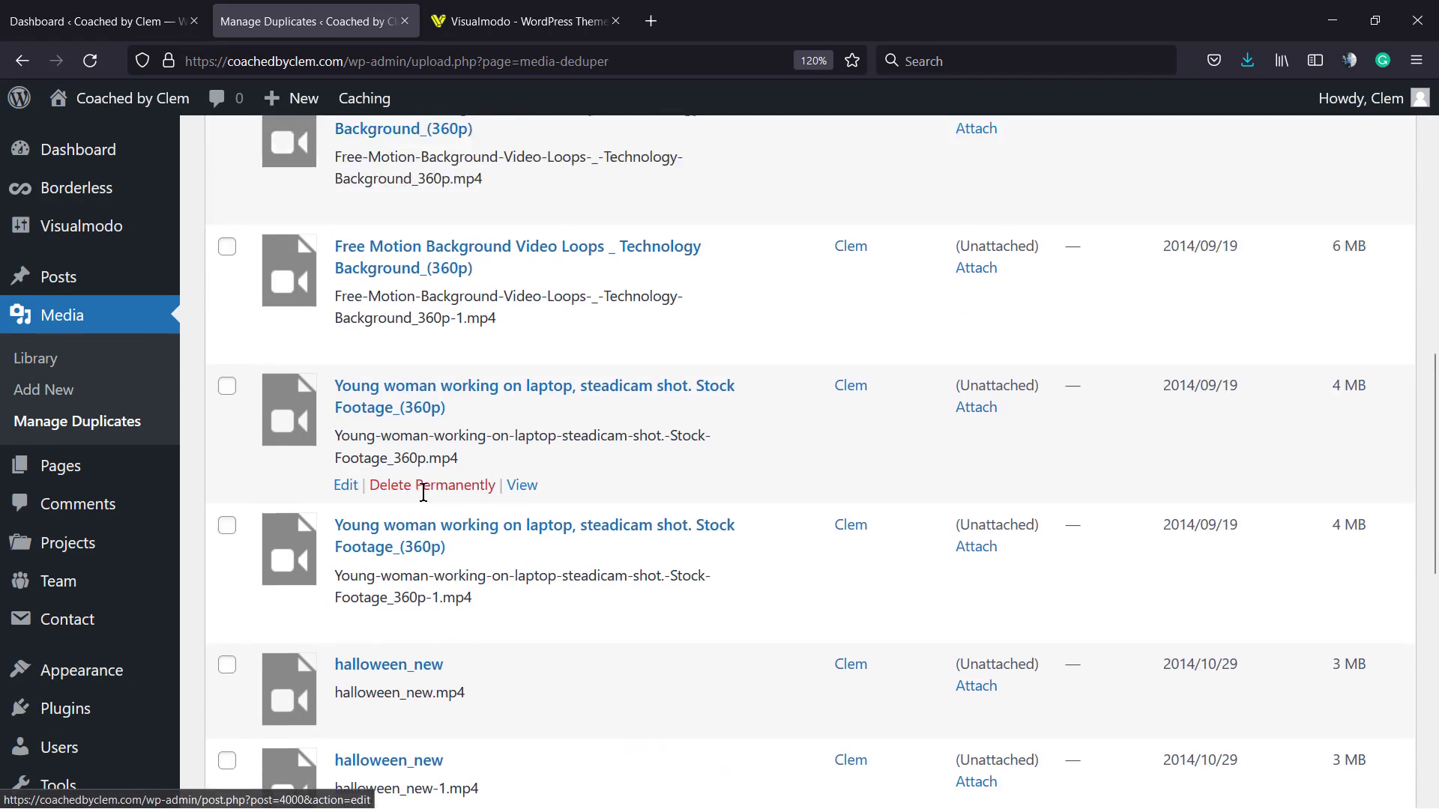
scroll(374, 569, "down", 5)
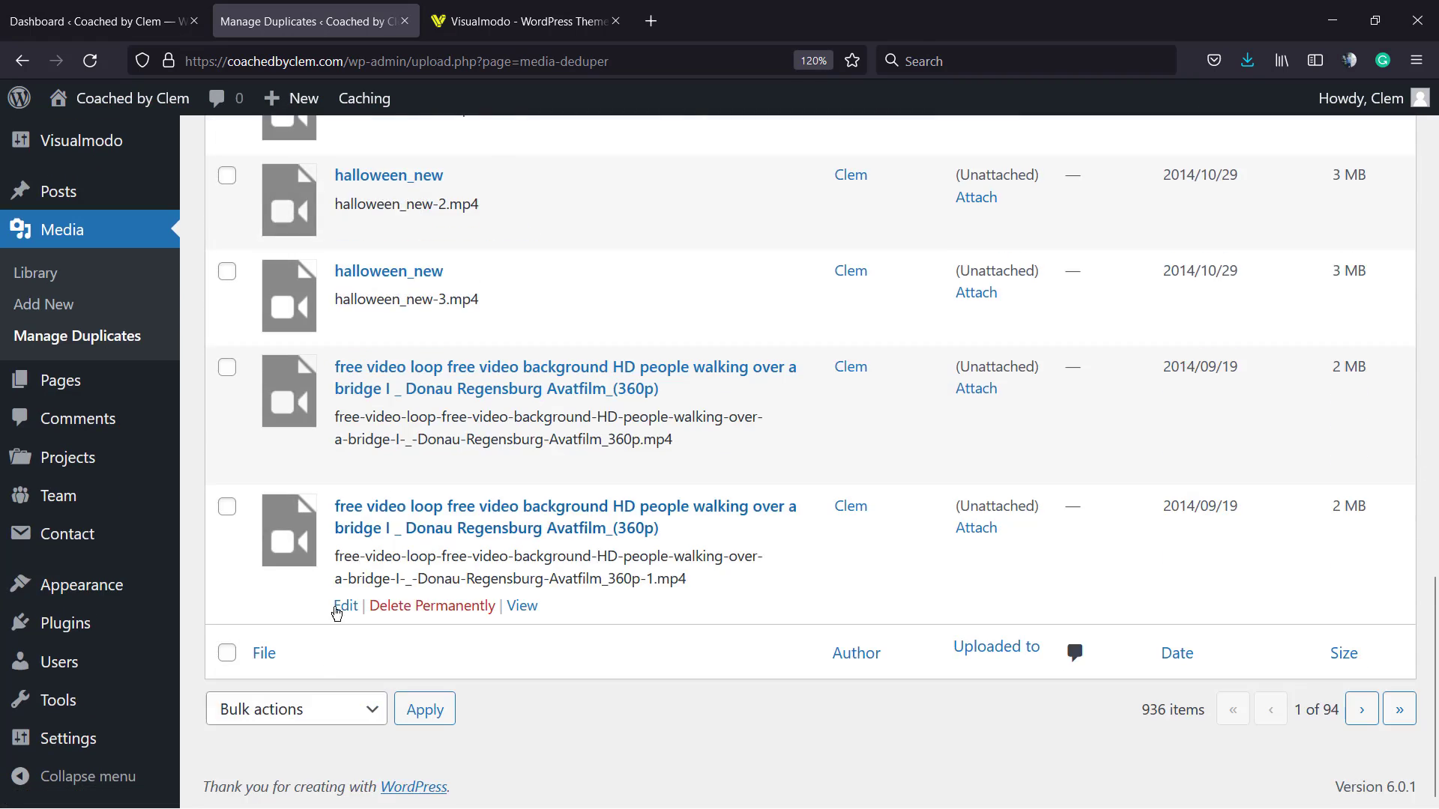
- Select all duplicates on the first page and Smart Delete them, confirming both warnings
left_click(229, 653)
scroll(314, 509, "up", 15)
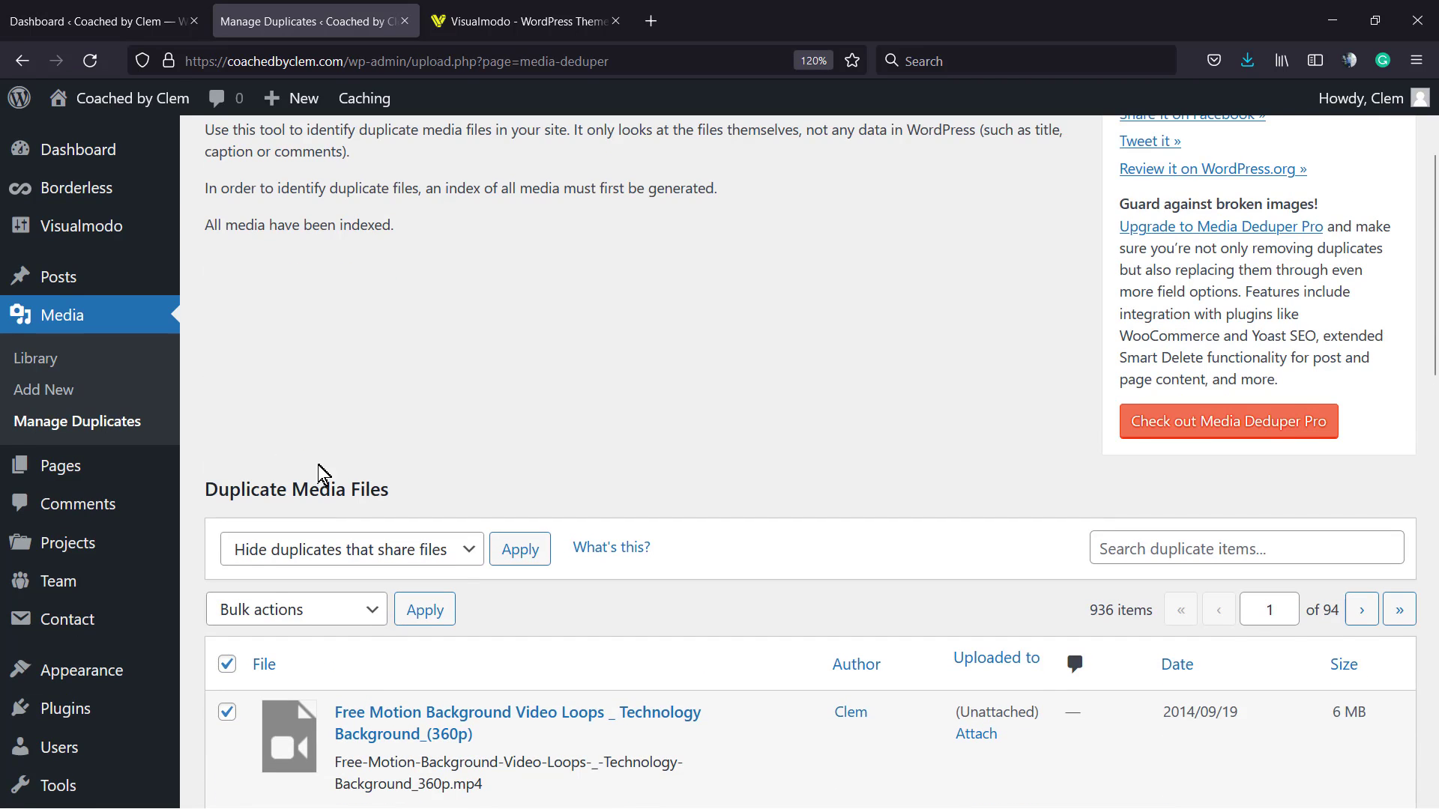
left_click(283, 496)
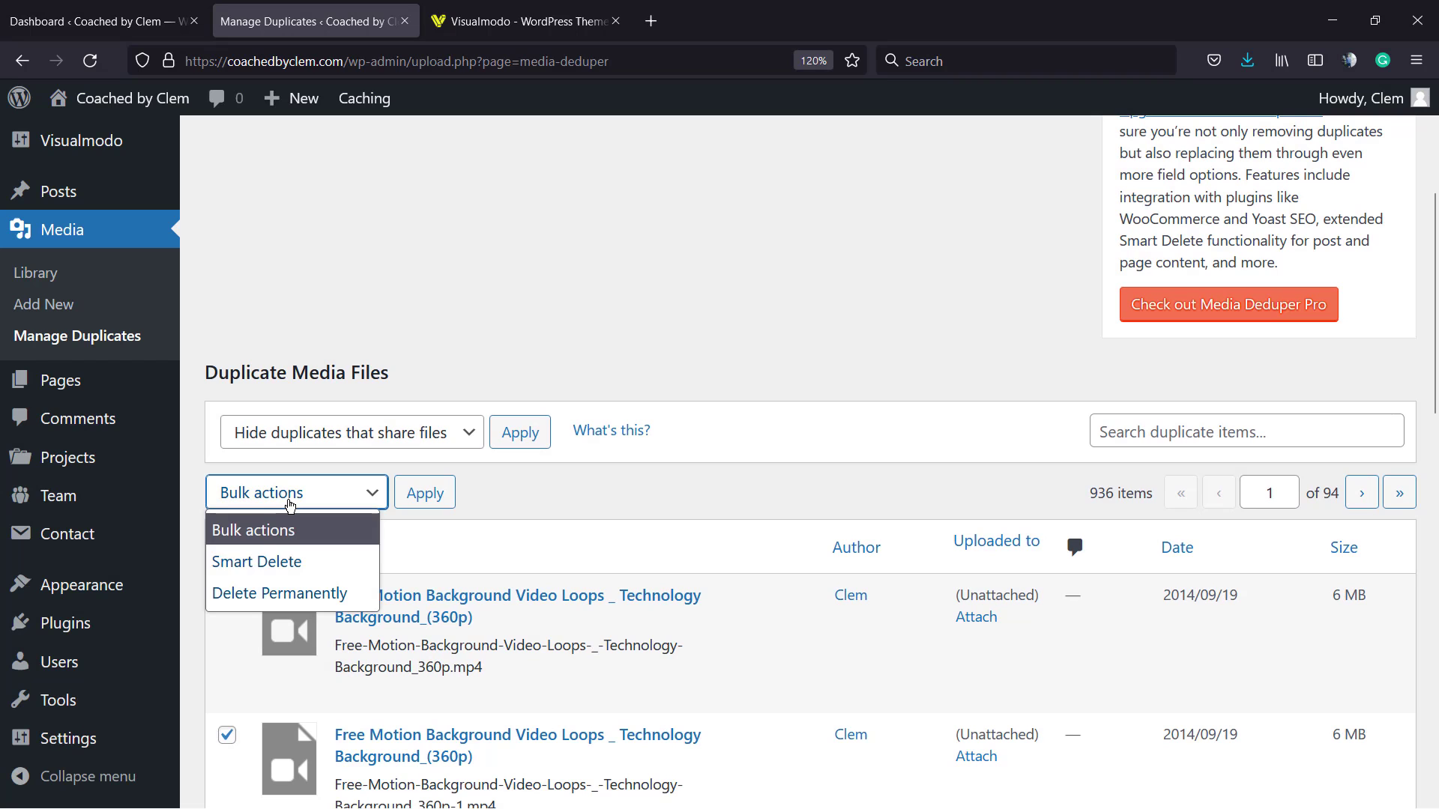
left_click(274, 563)
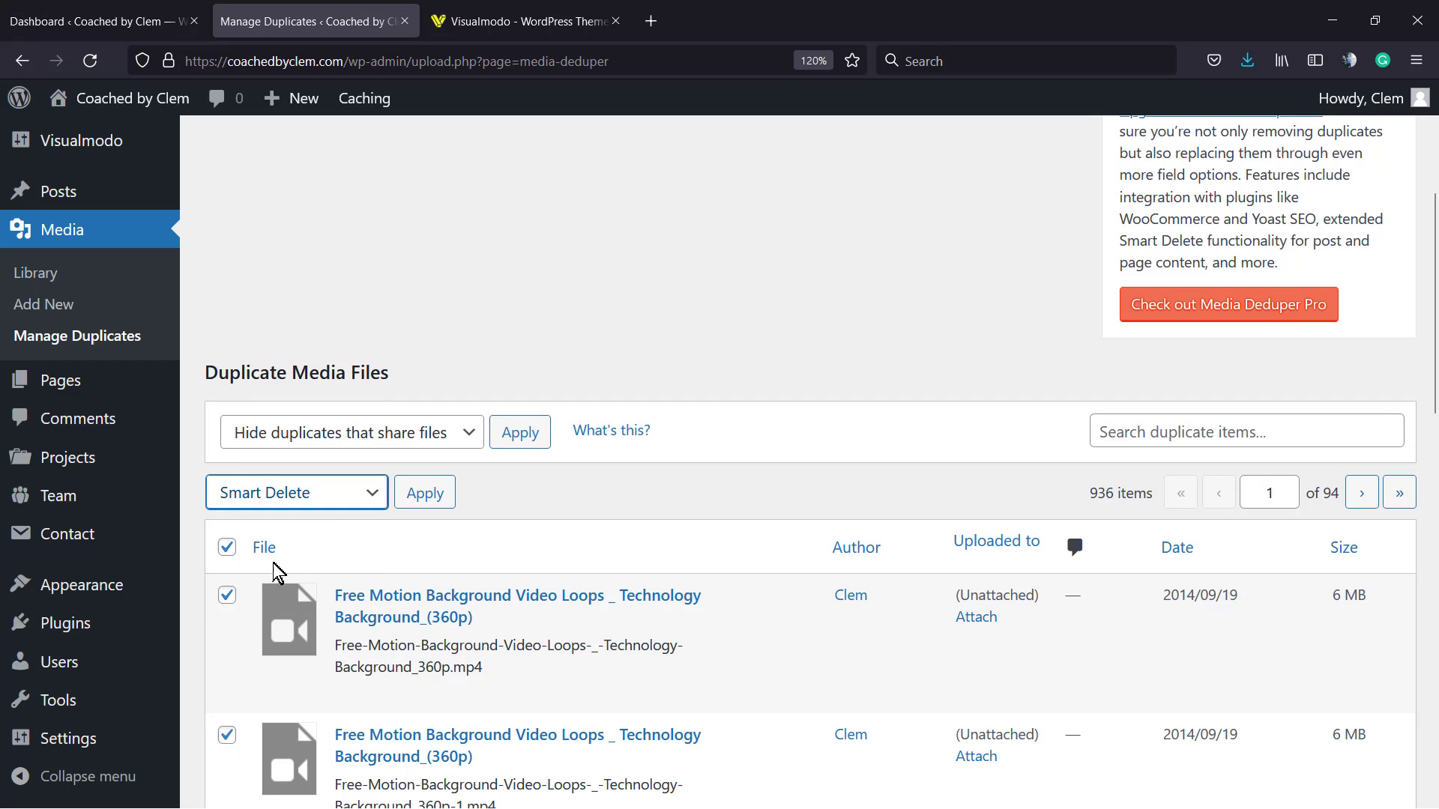
left_click(425, 493)
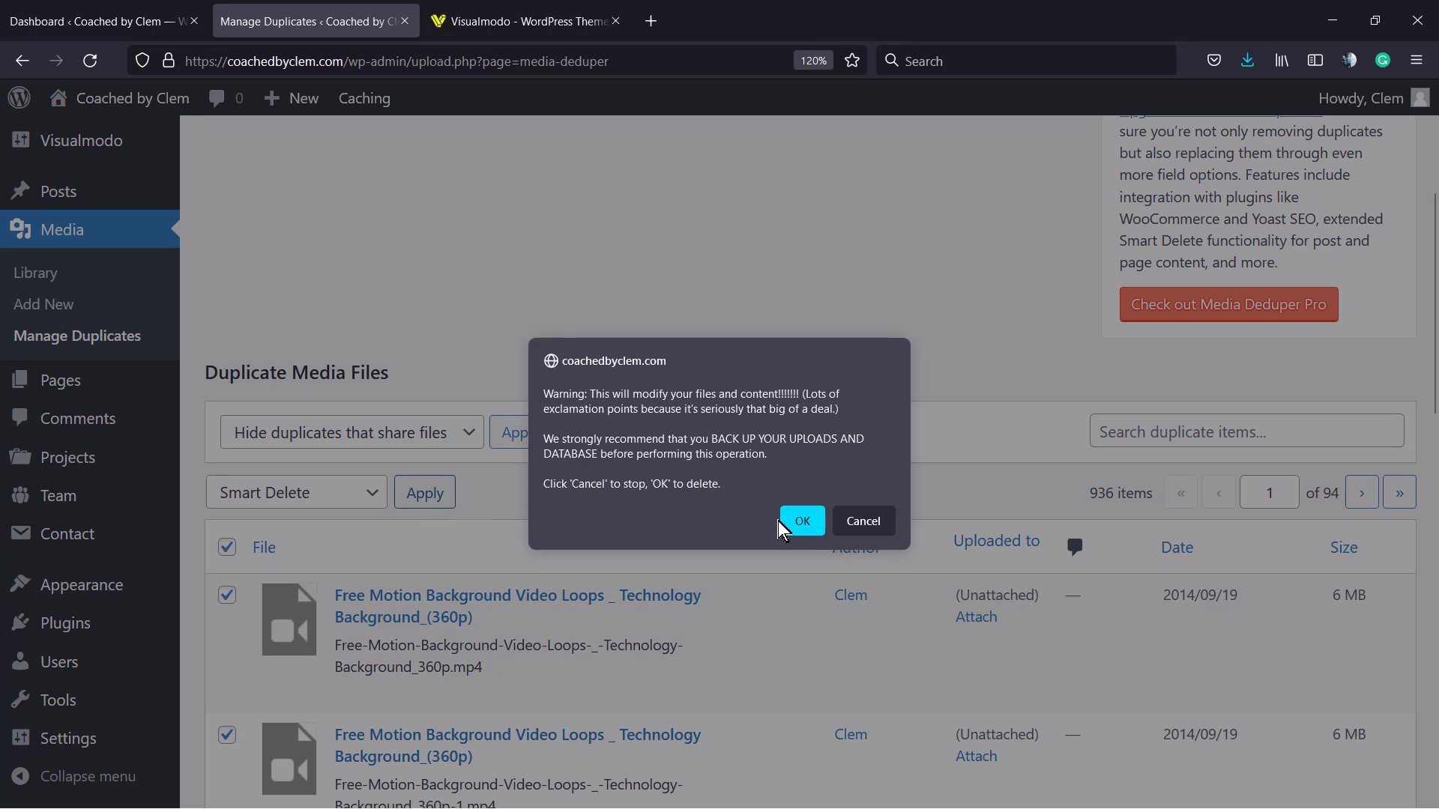
left_click(802, 521)
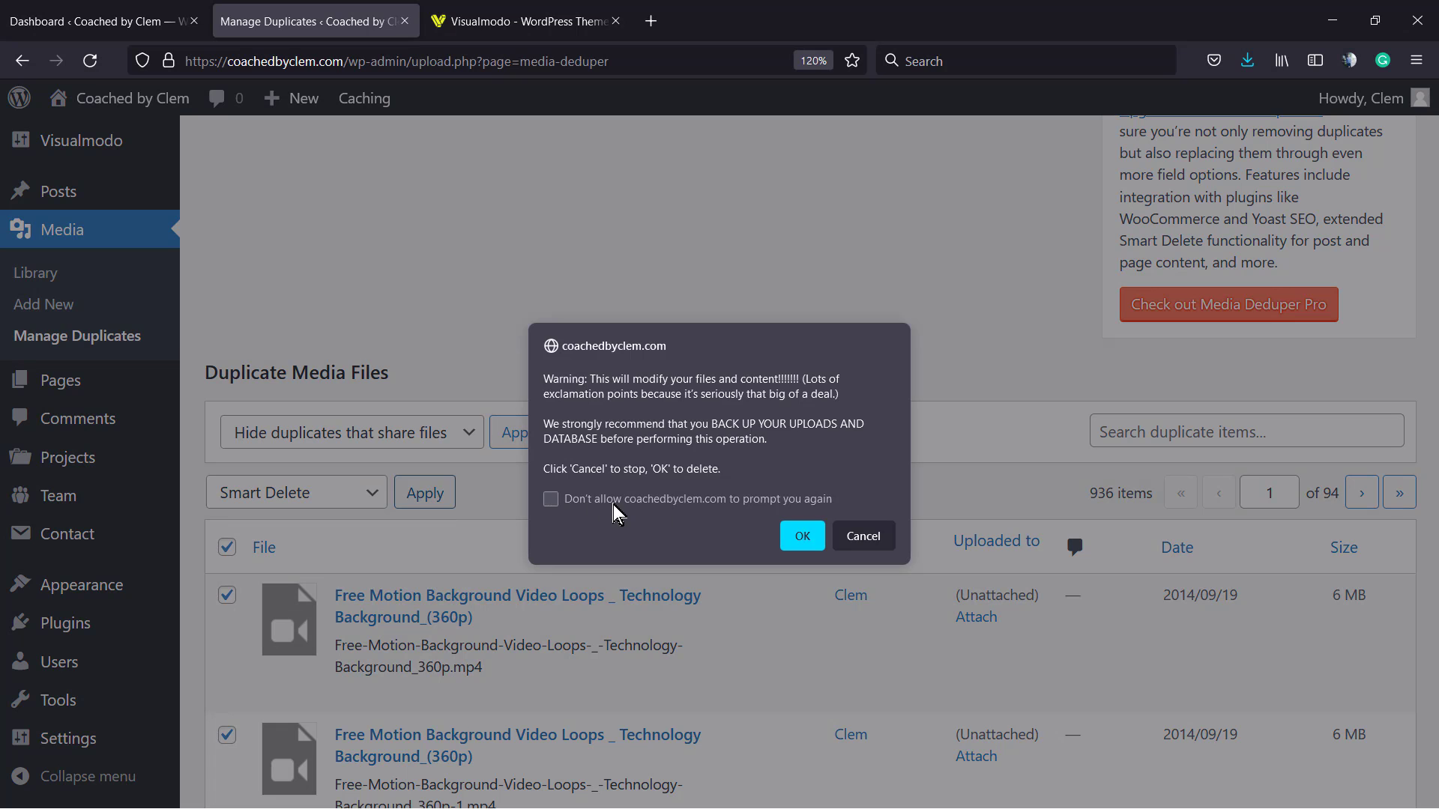
left_click(798, 537)
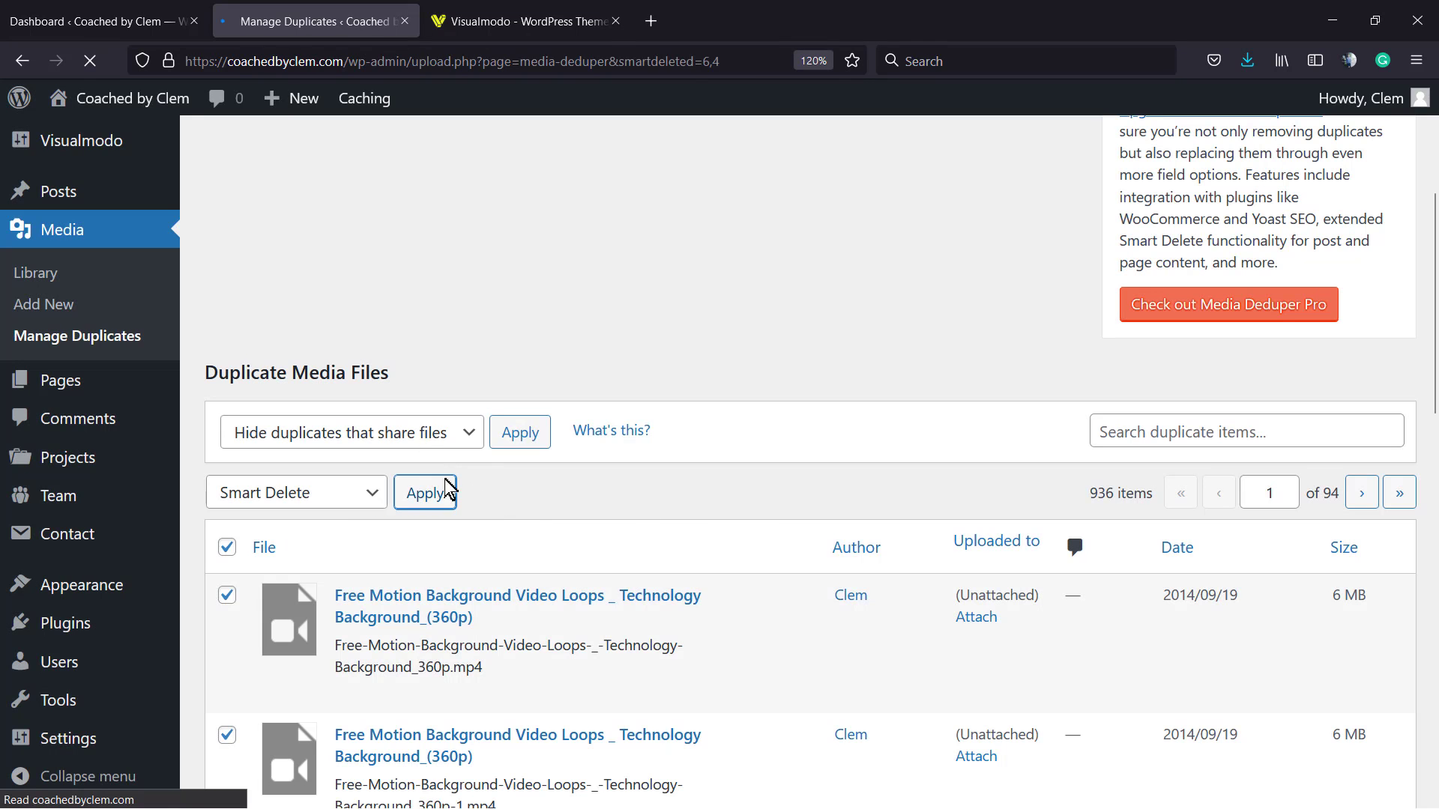
scroll(508, 497, "down", 10)
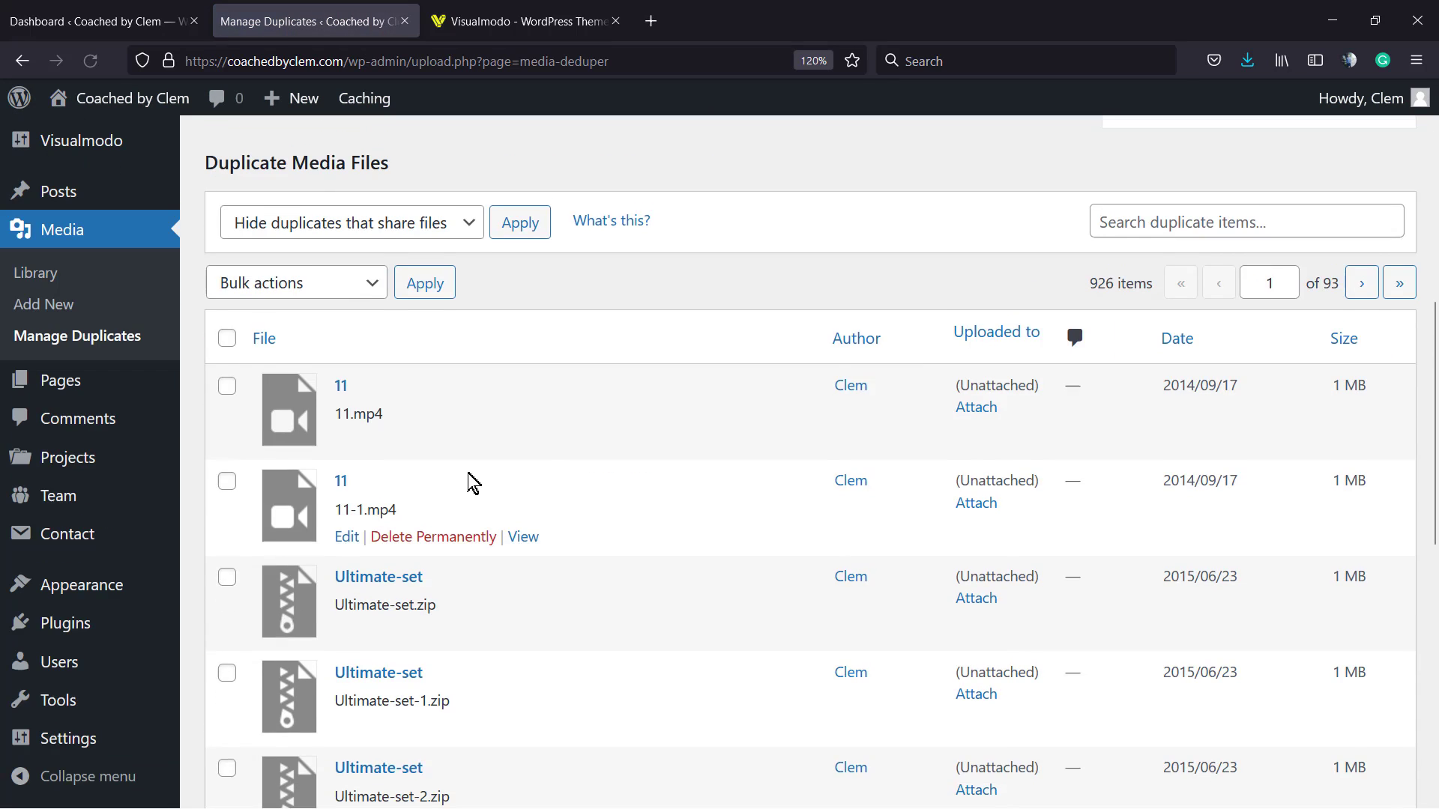
scroll(510, 472, "up", 2)
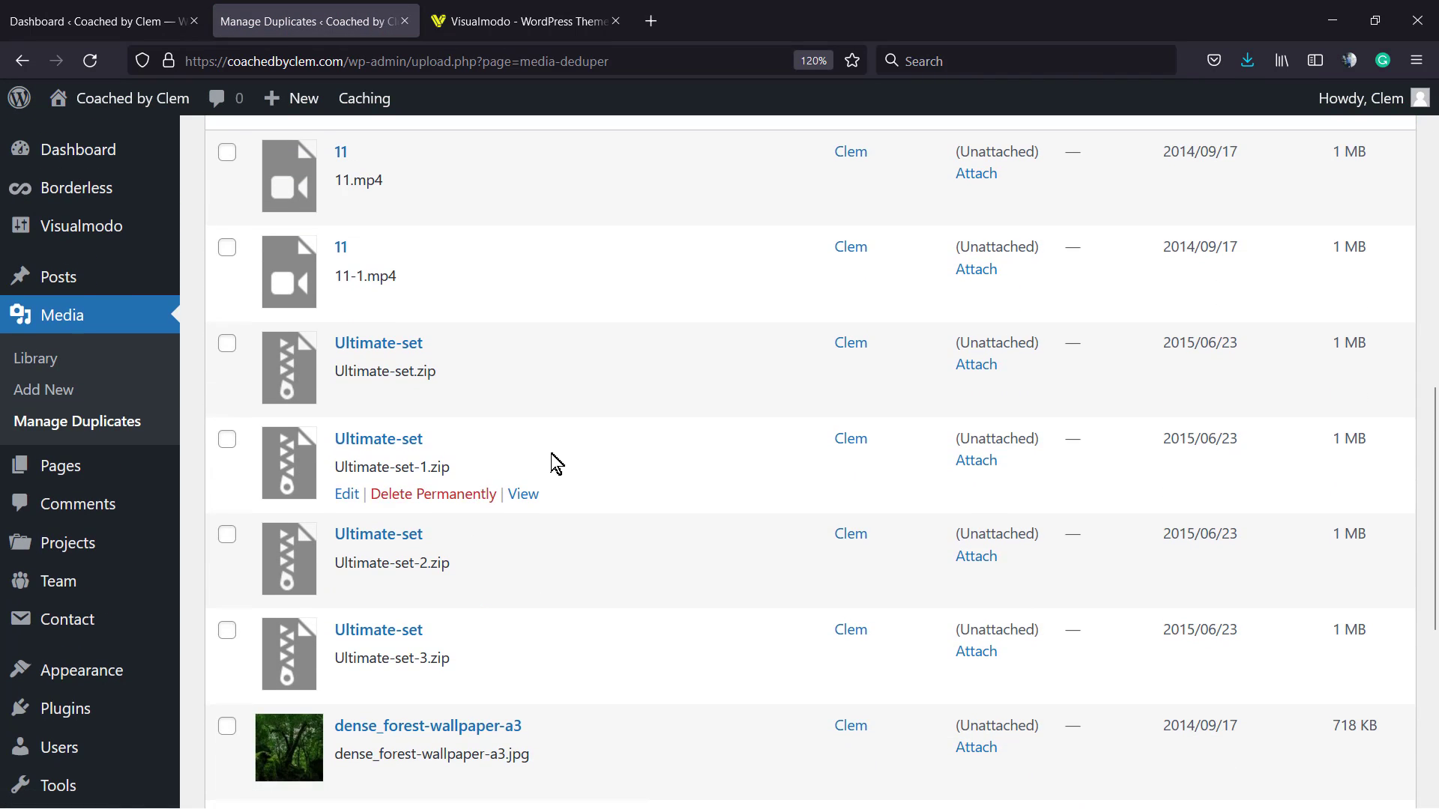
scroll(478, 470, "up", 2)
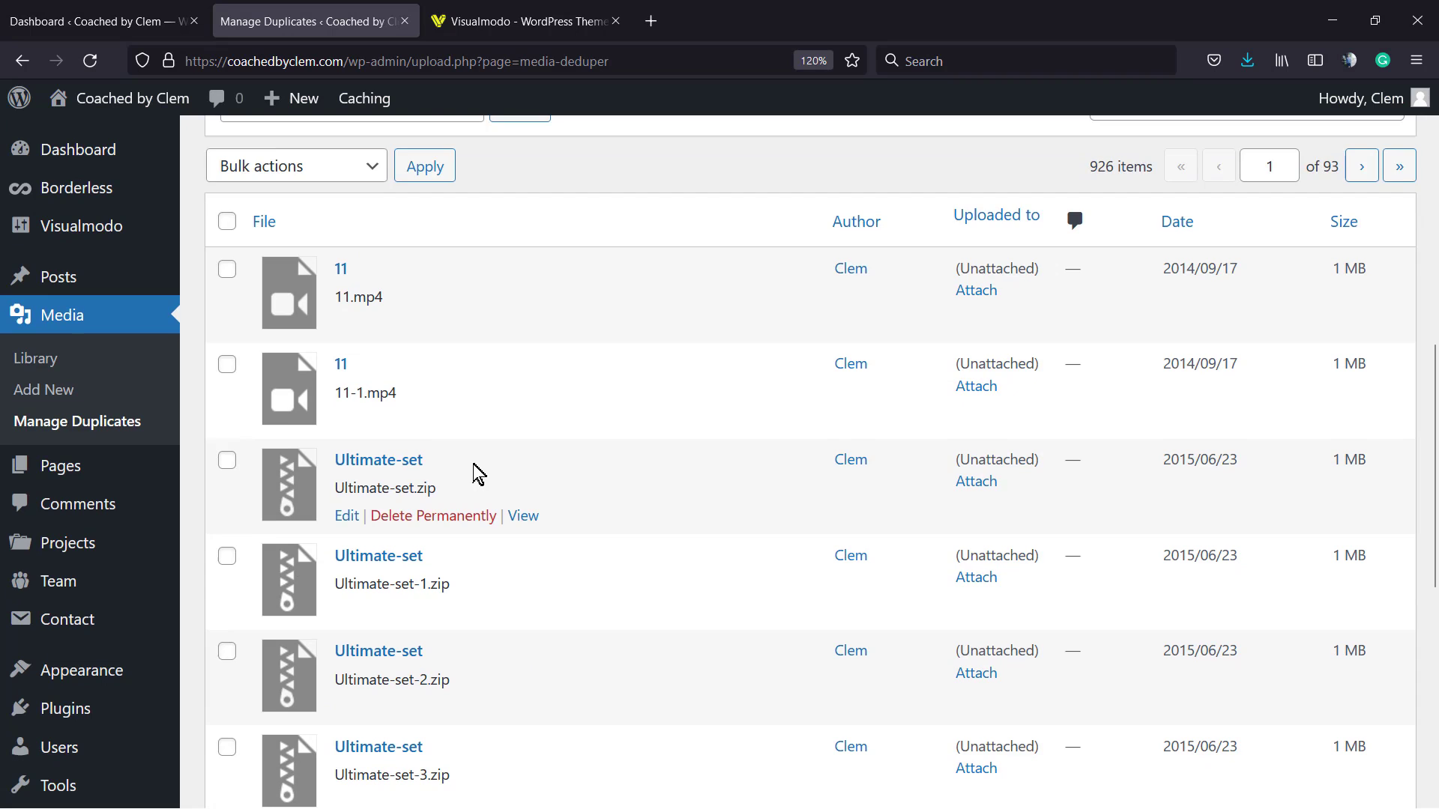
scroll(480, 479, "down", 4)
scroll(477, 483, "up", 10)
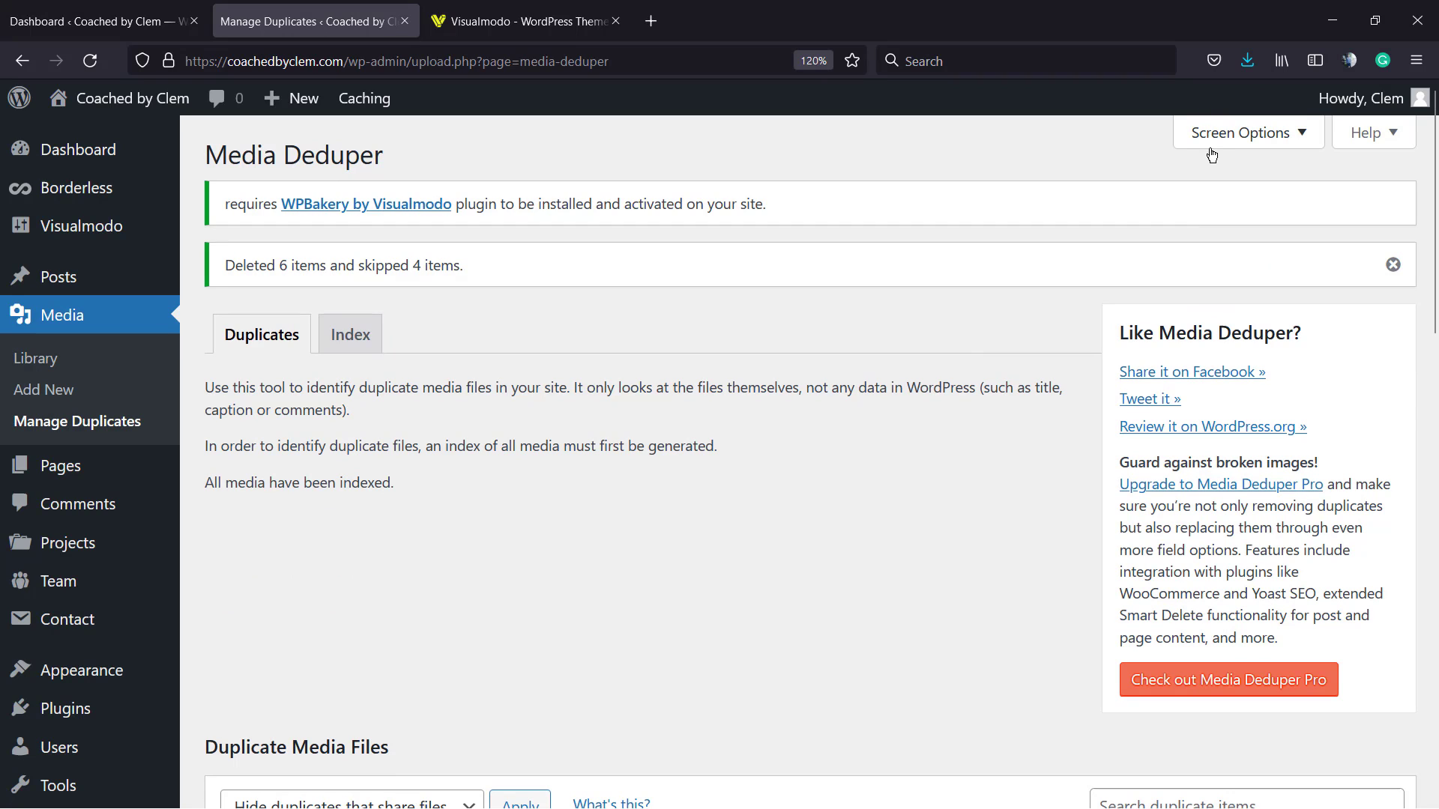
- Change Screen Options pagination from 10 to 30 items per page
left_click(1203, 135)
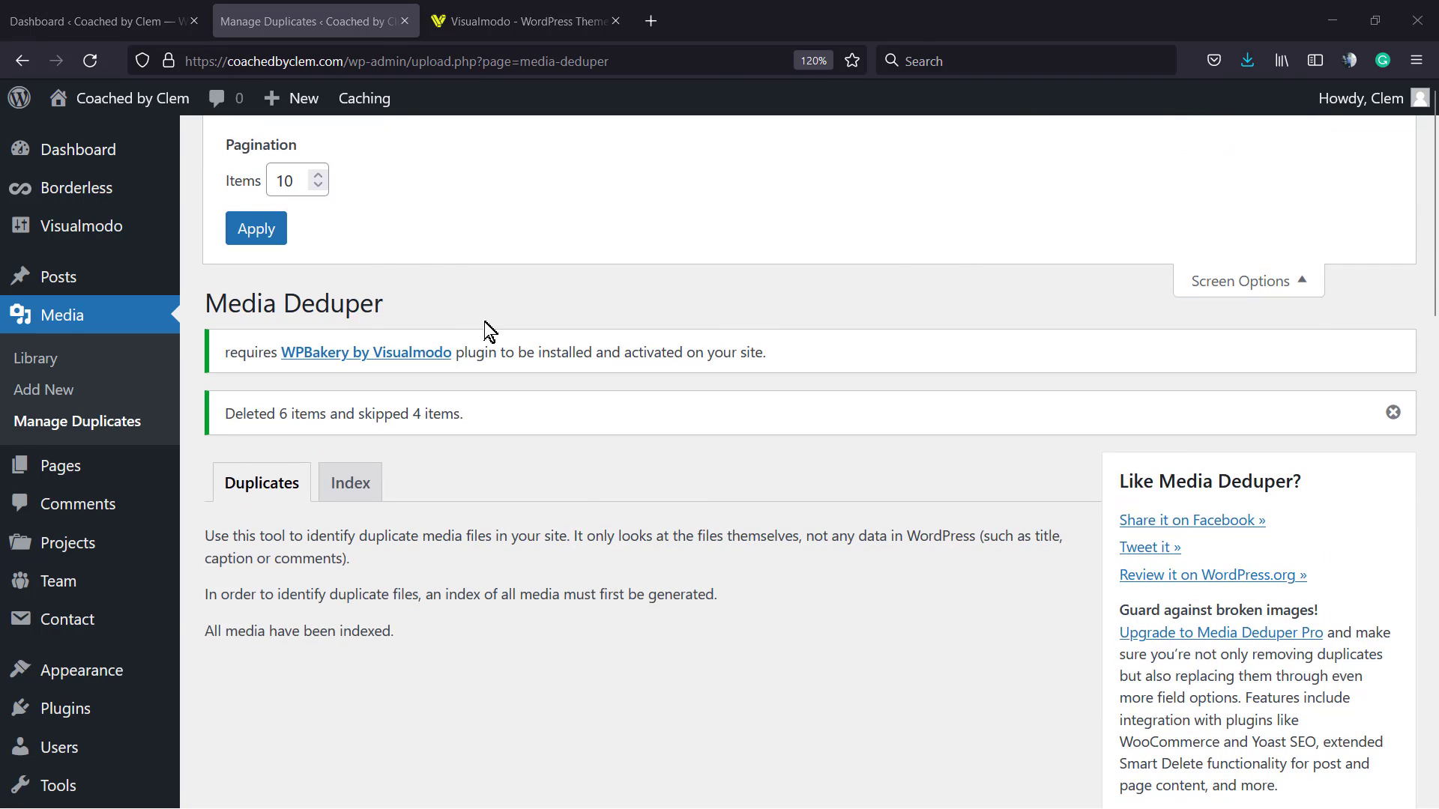
left_click(257, 185)
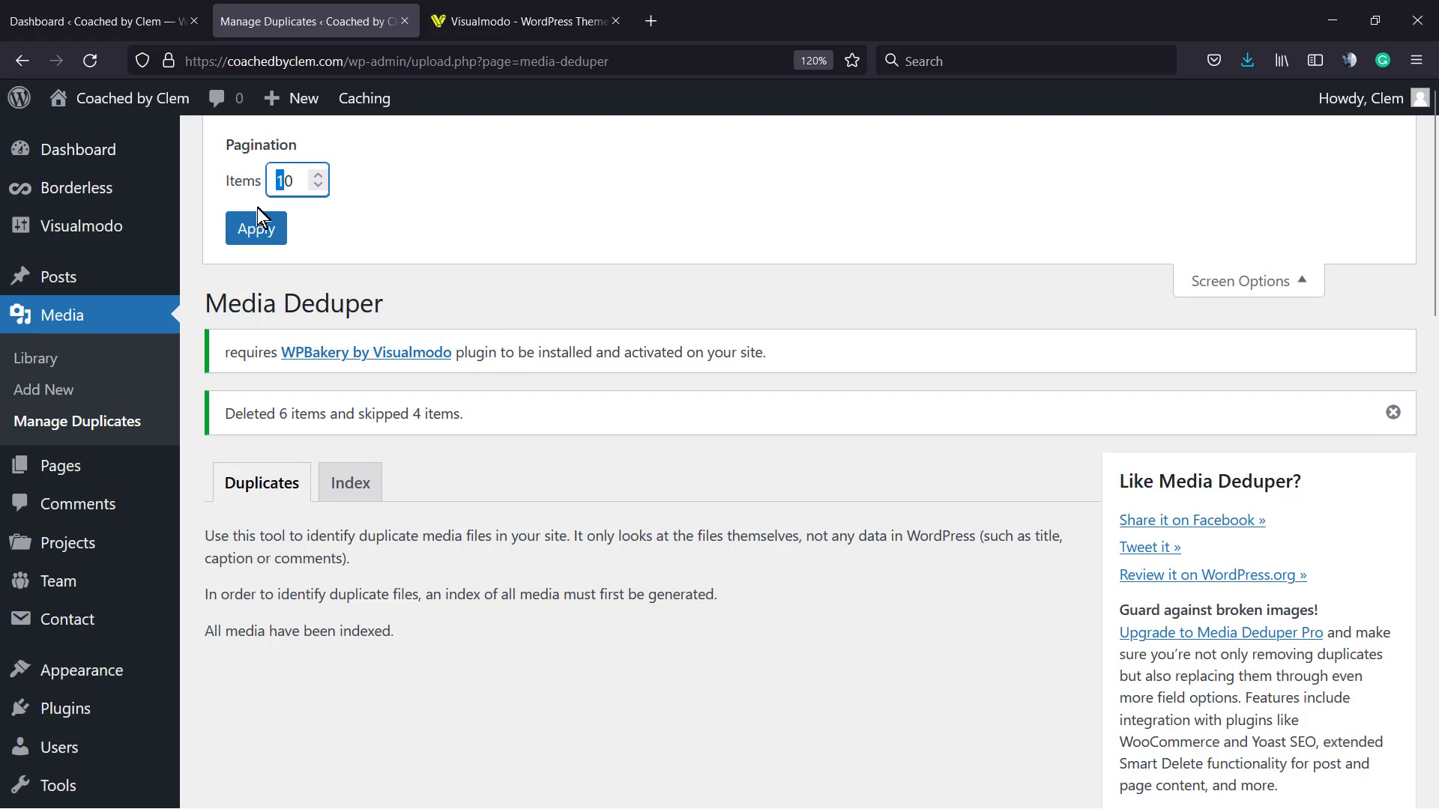
type("3")
left_click(273, 229)
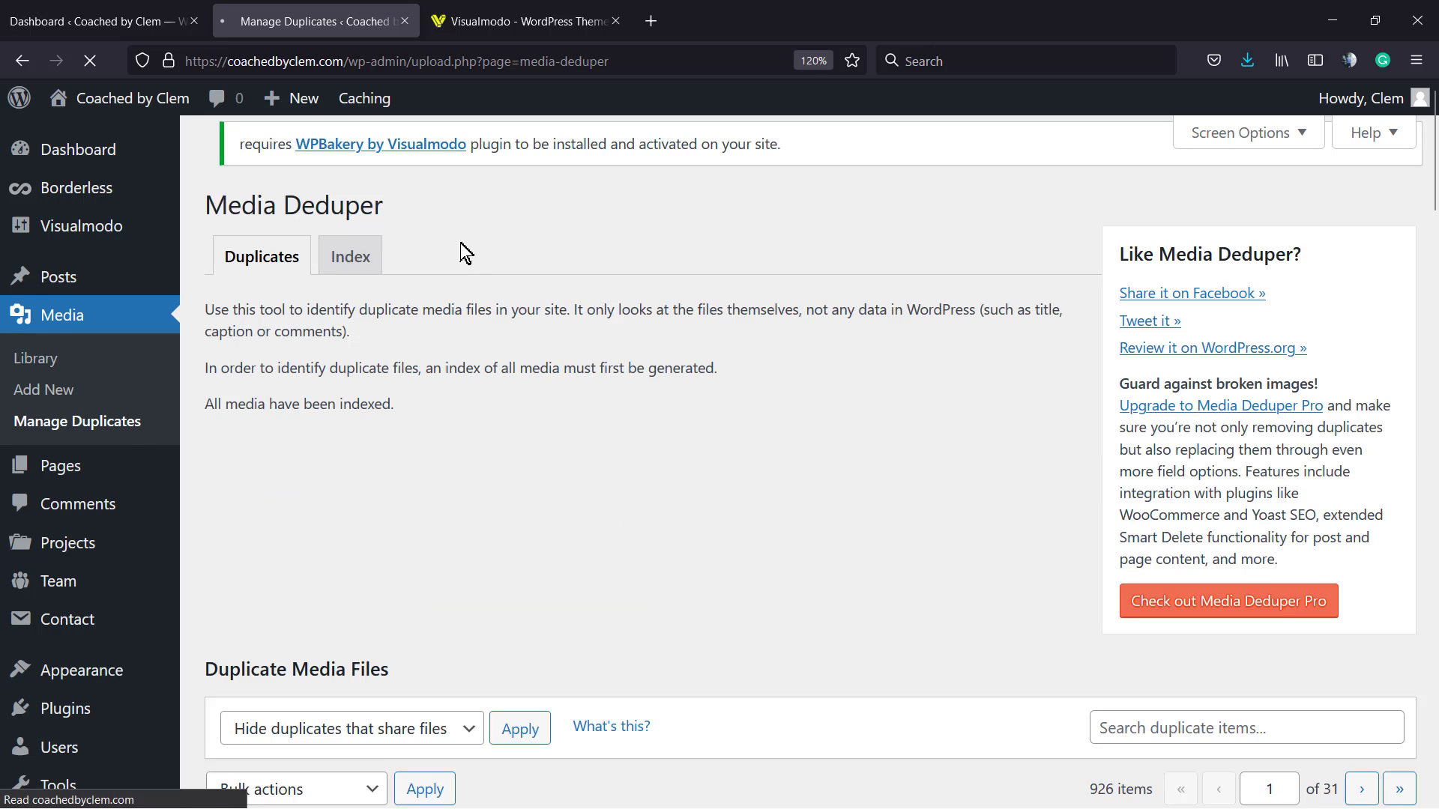
- Check all duplicates on the 30-item page and run Smart Delete on them
scroll(466, 434, "down", 8)
scroll(350, 438, "down", 20)
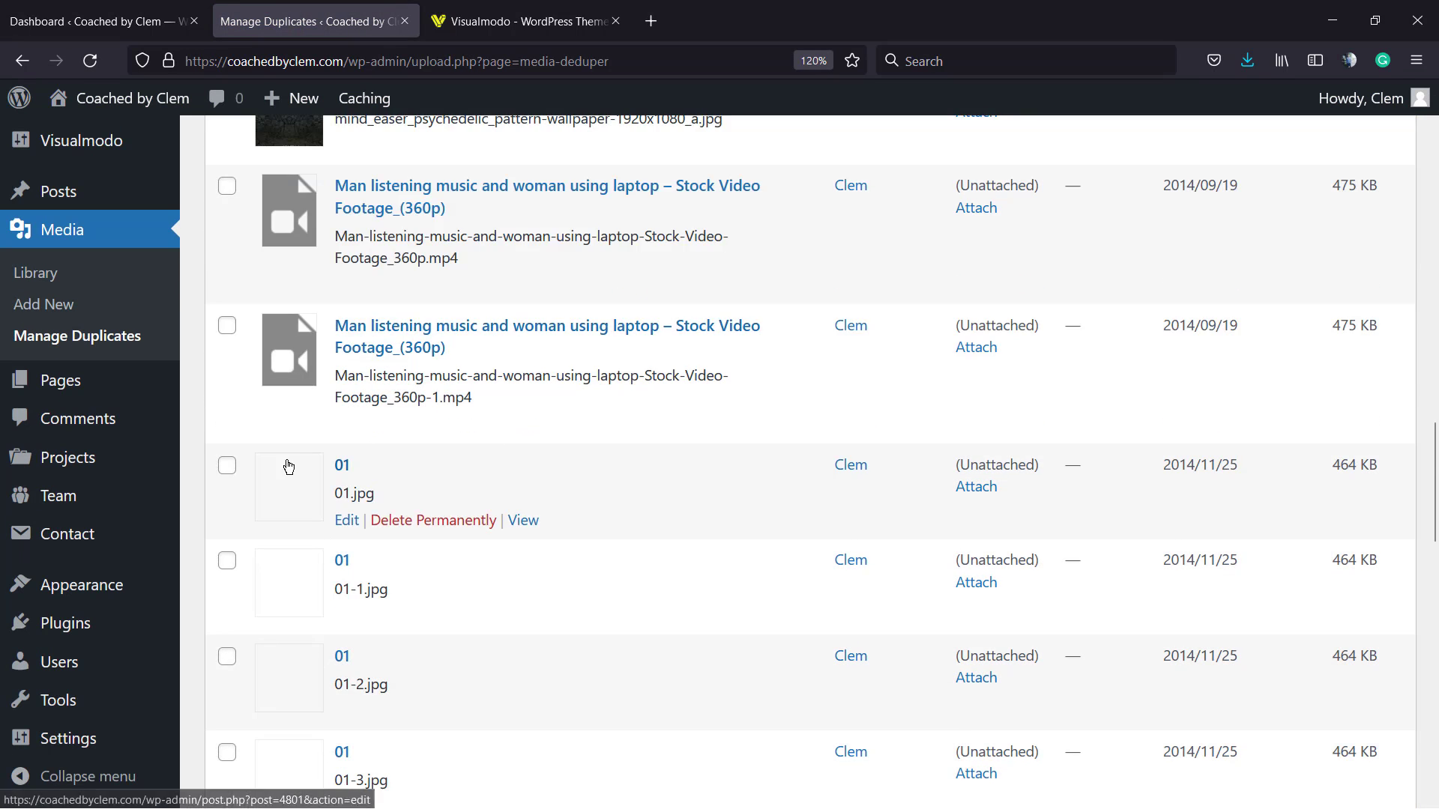
scroll(240, 483, "up", 20)
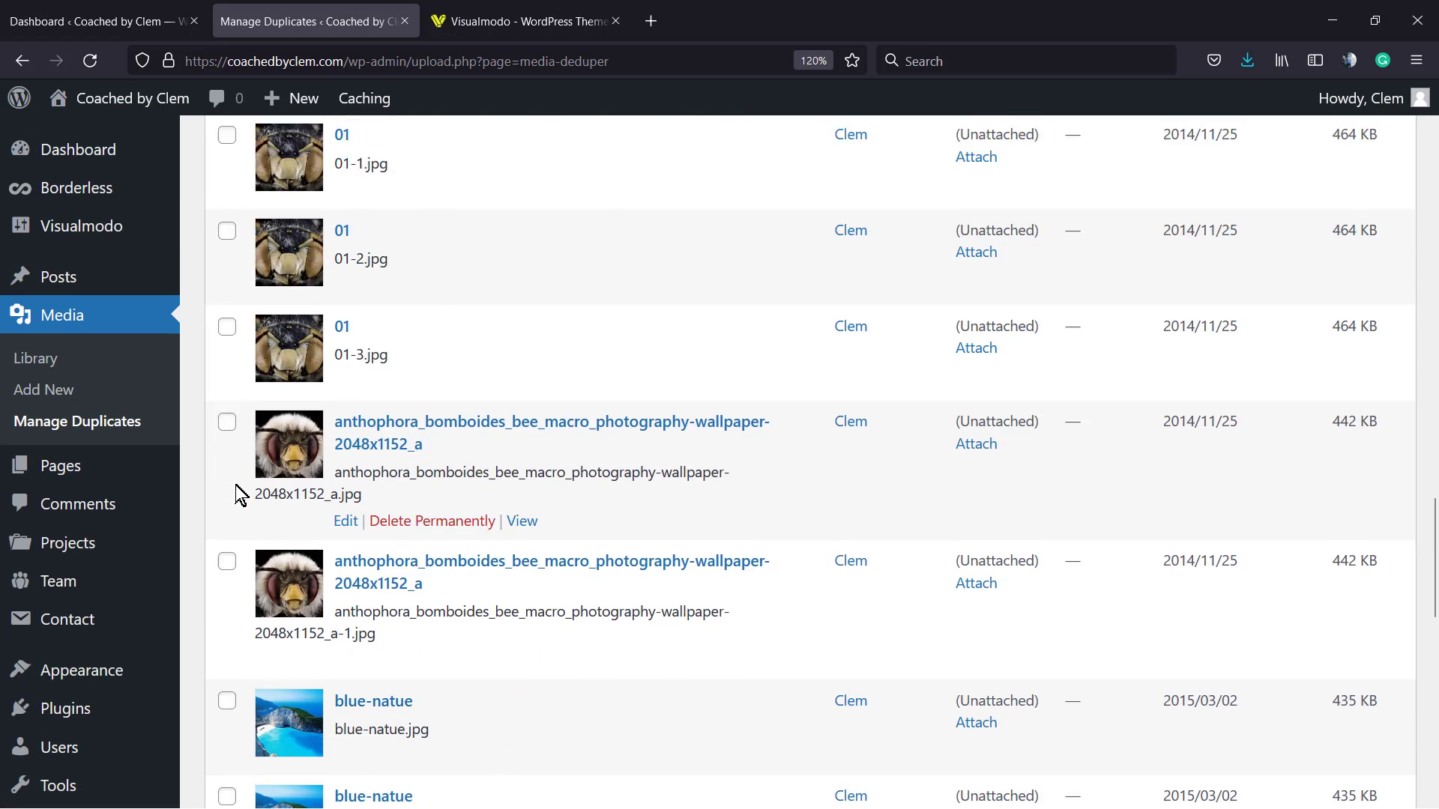
scroll(235, 487, "down", 5)
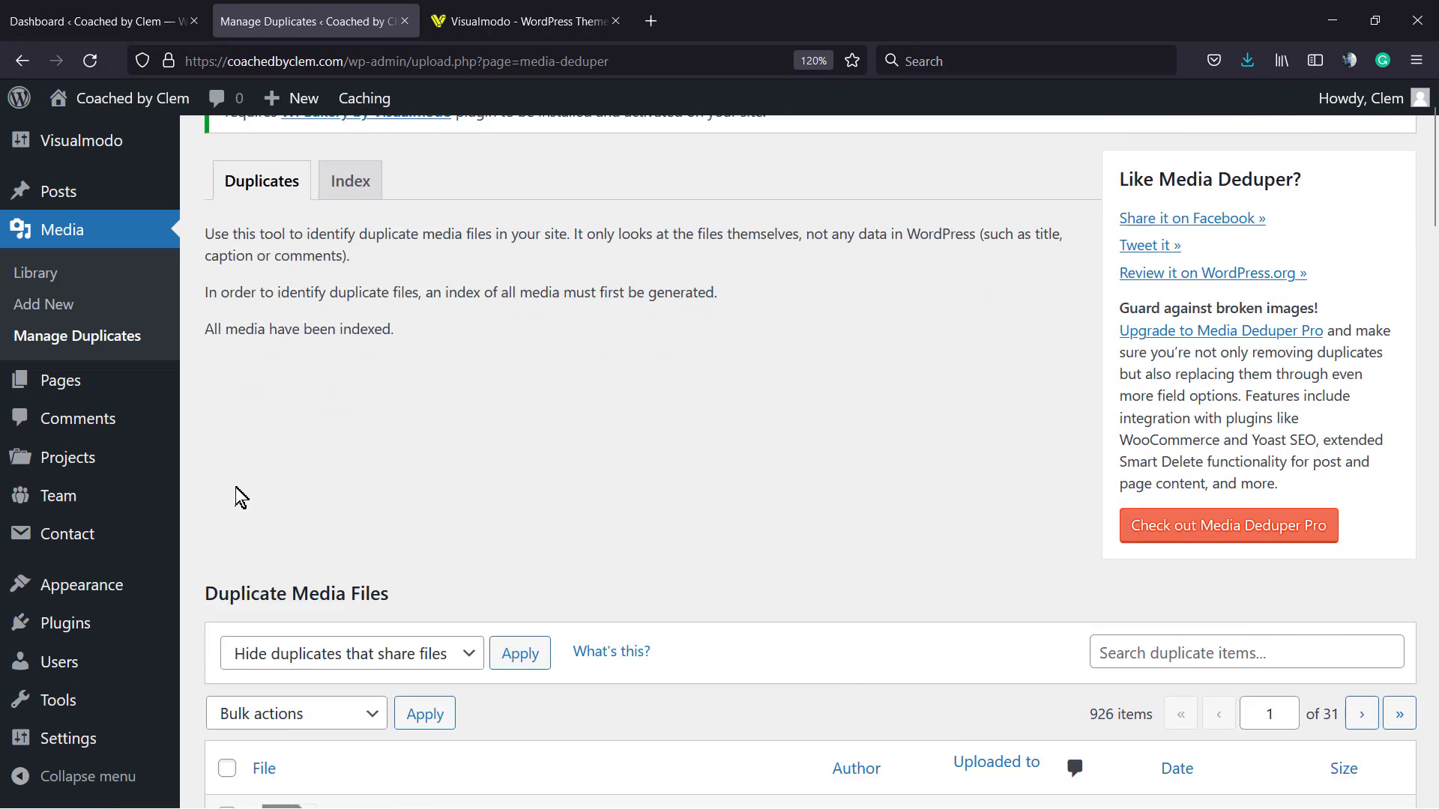
left_click(224, 402)
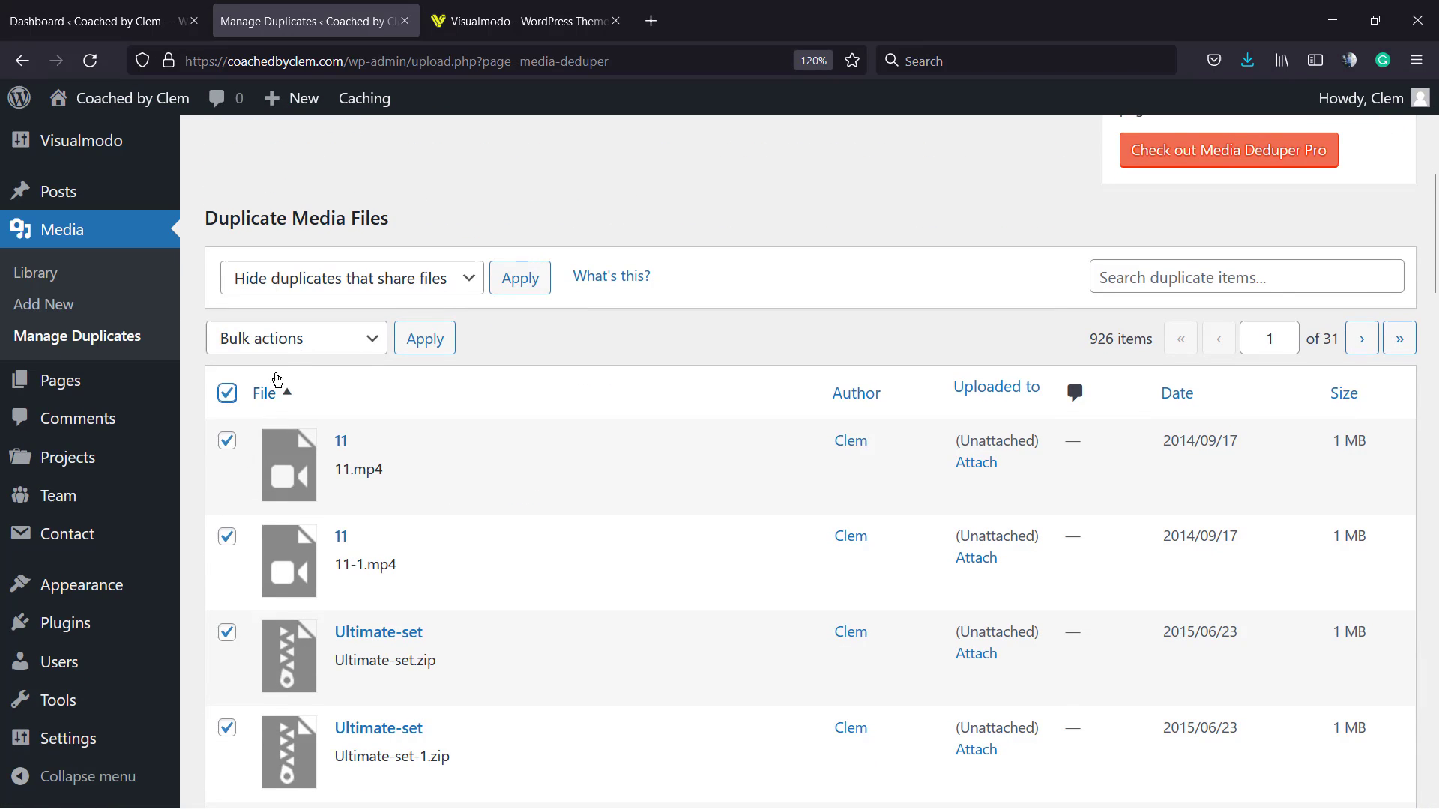
left_click(322, 337)
left_click(313, 438)
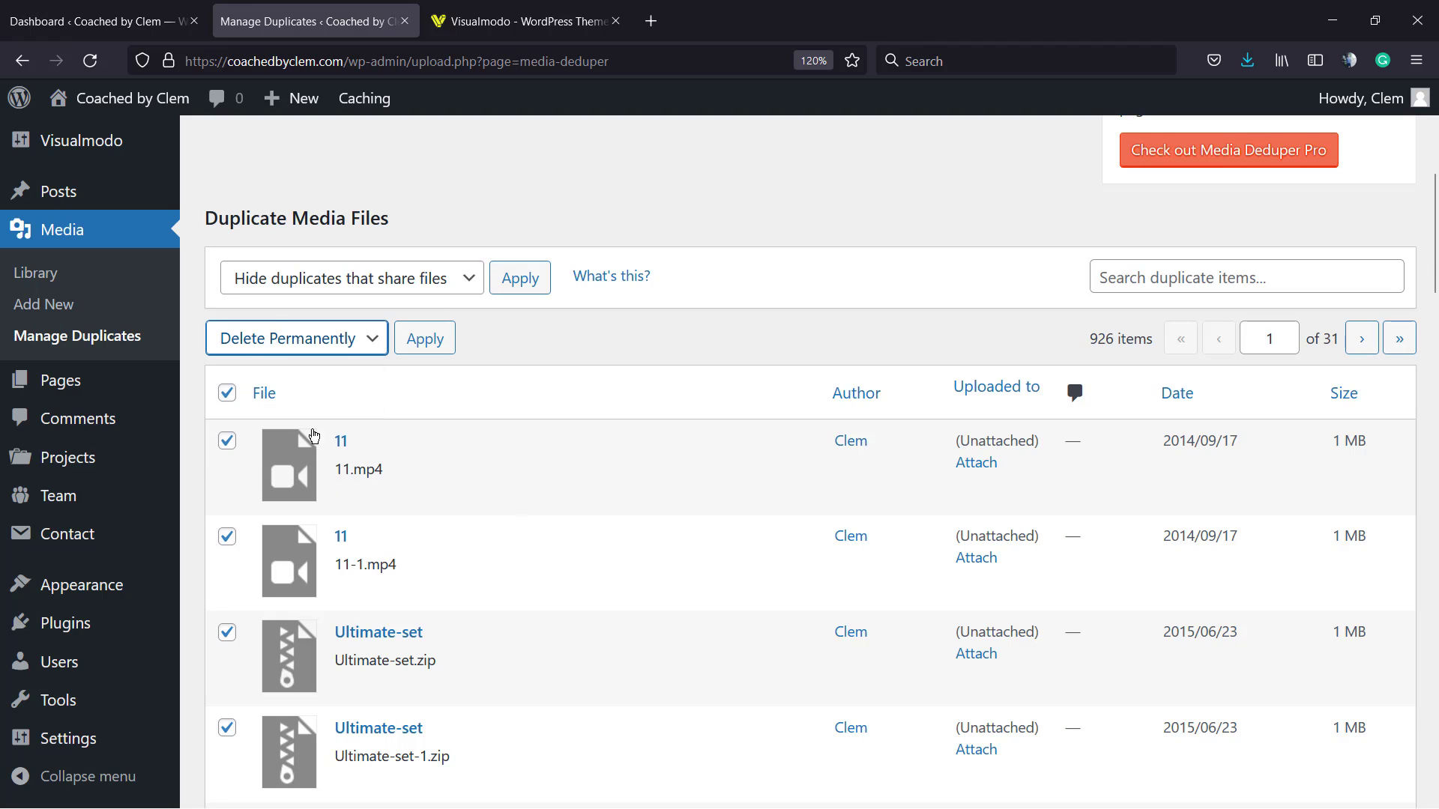
left_click(331, 338)
left_click(290, 404)
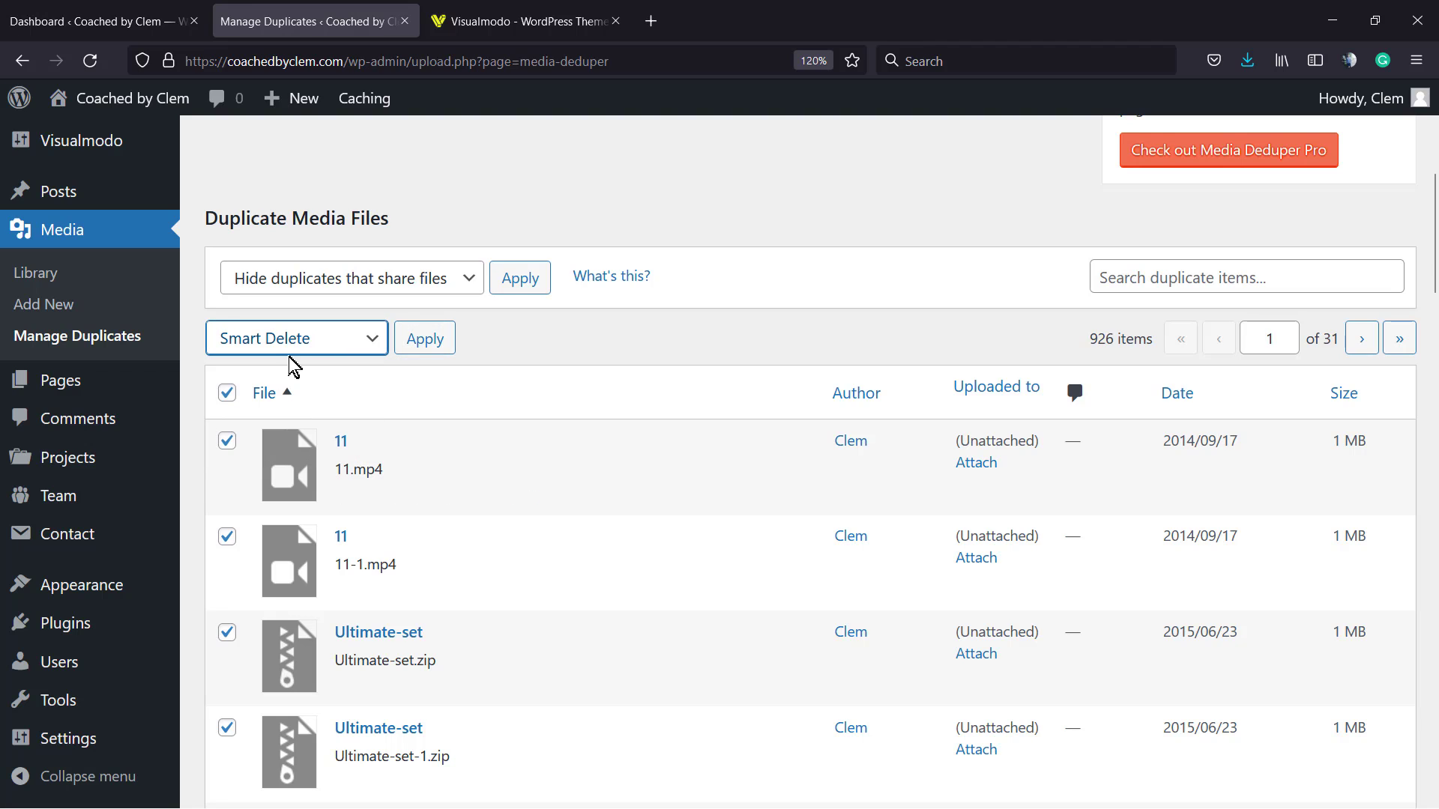
left_click(418, 340)
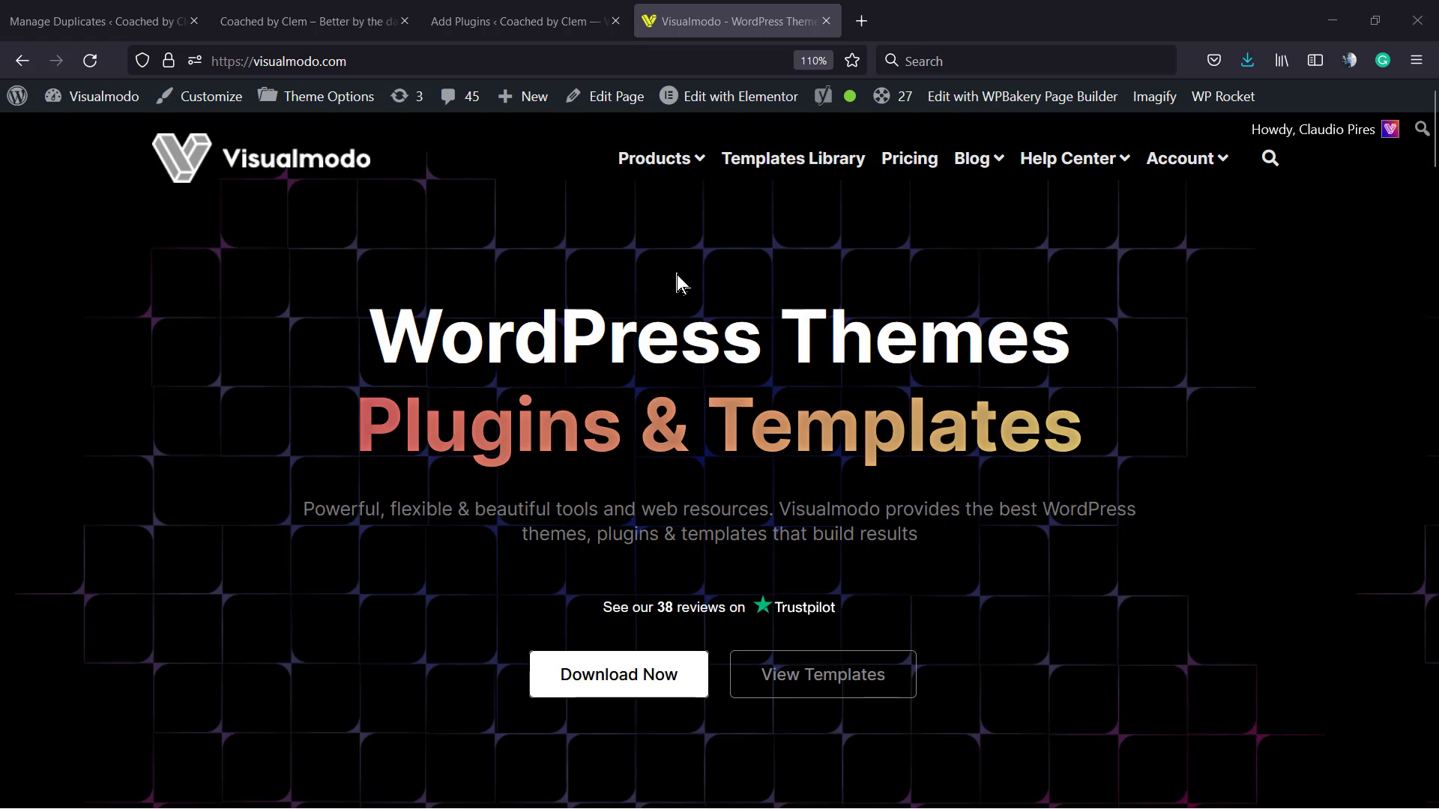
- Reach the Templates Library link in the Visualmodo site's top navigation
mouse_move(683, 183)
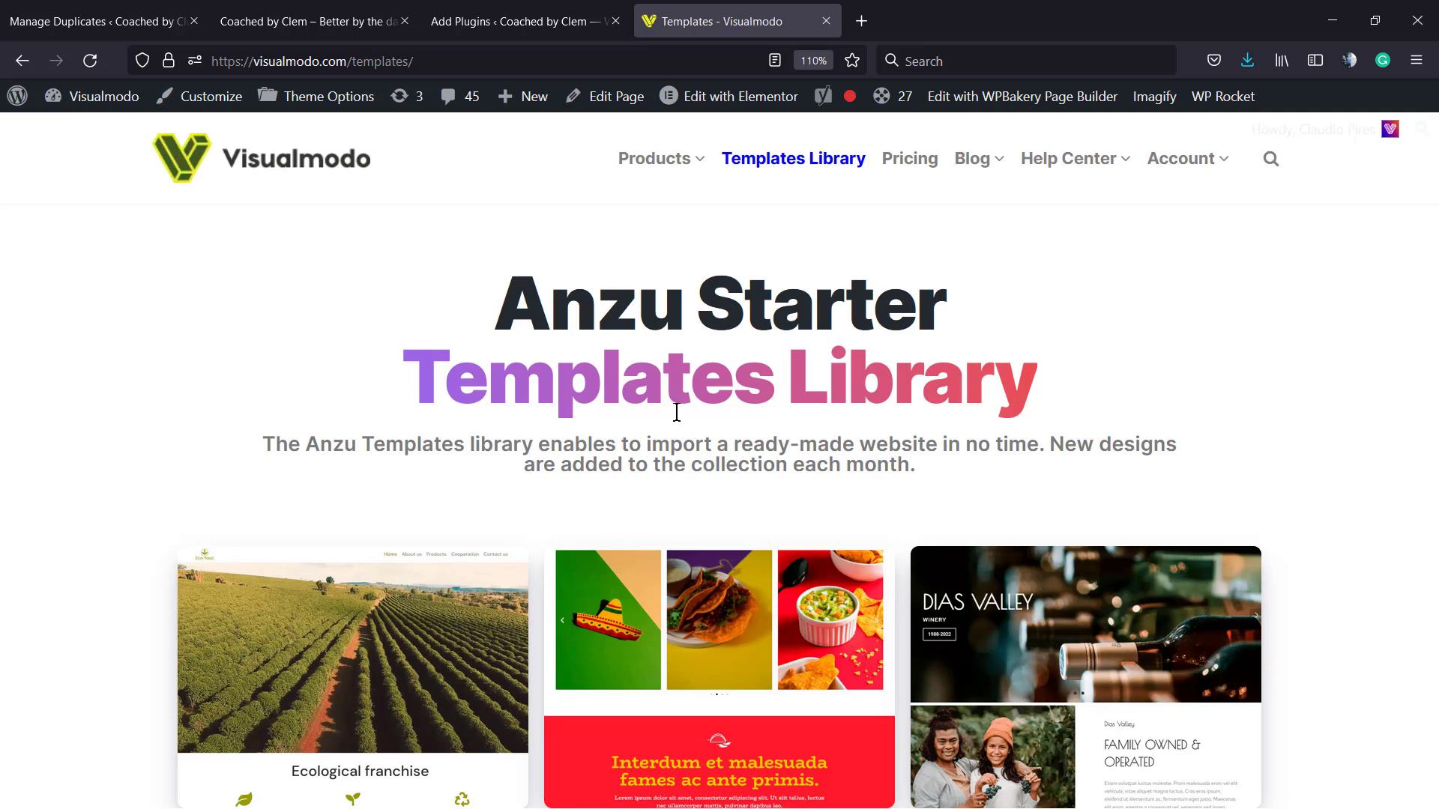
scroll(676, 412, "down", 10)
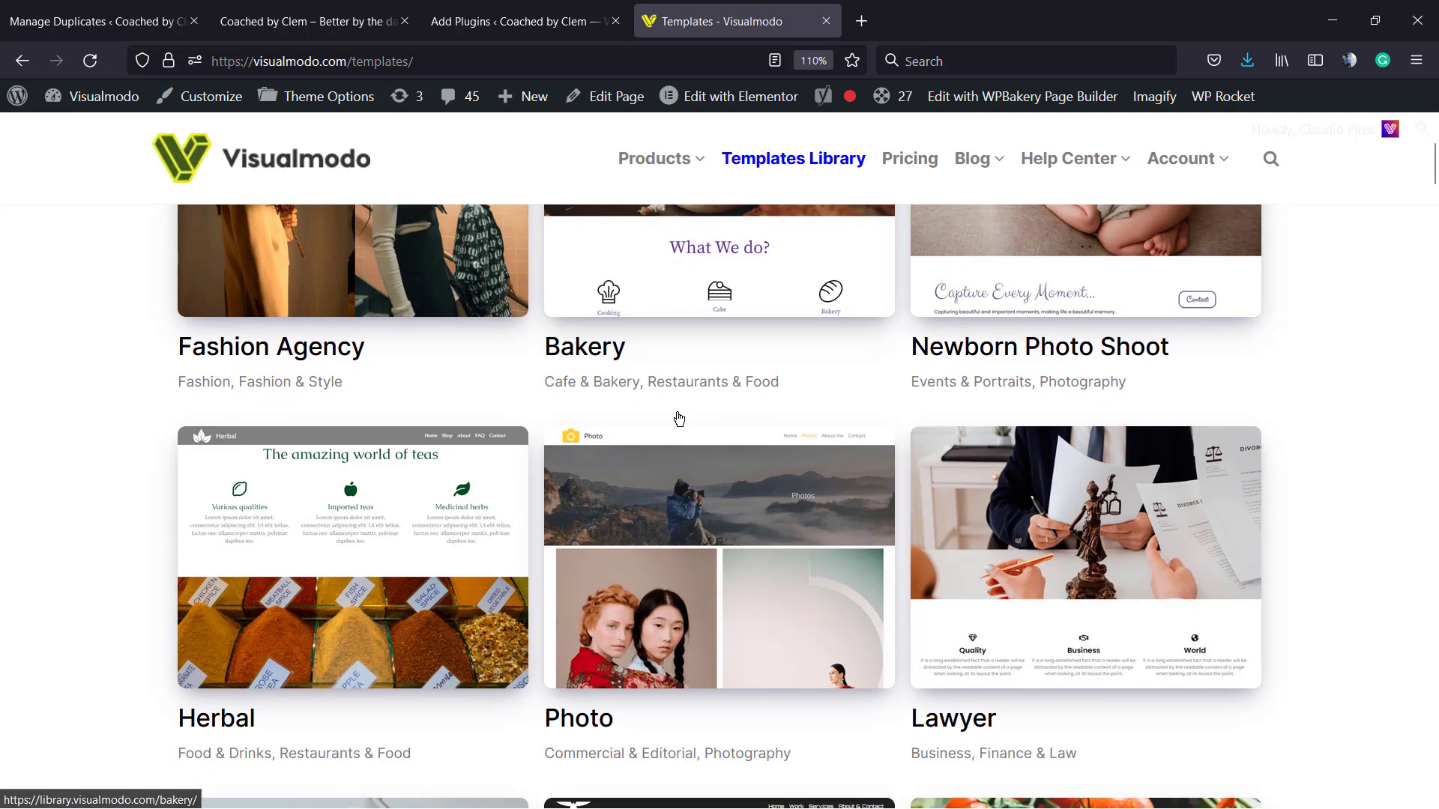
scroll(678, 419, "down", 8)
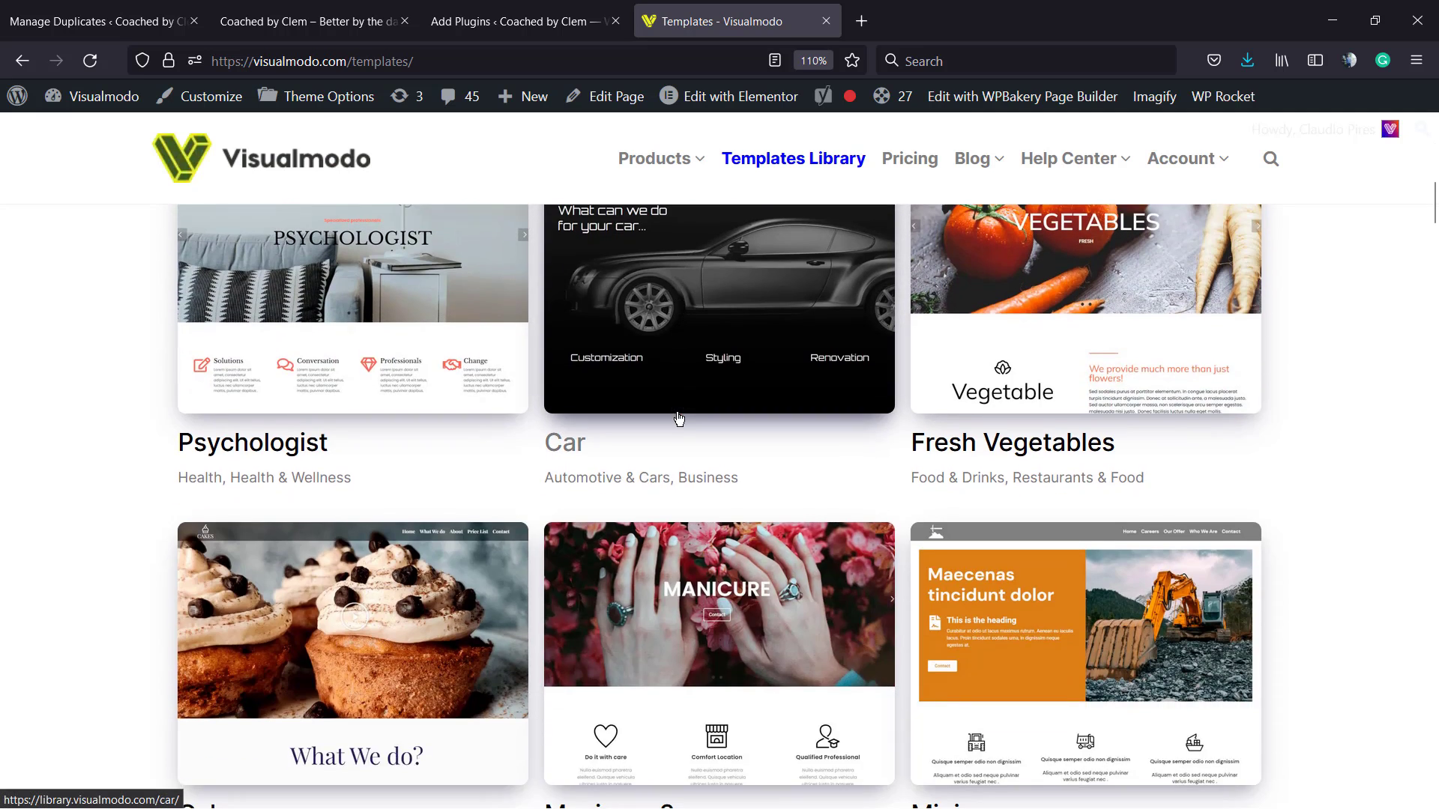
scroll(678, 418, "down", 14)
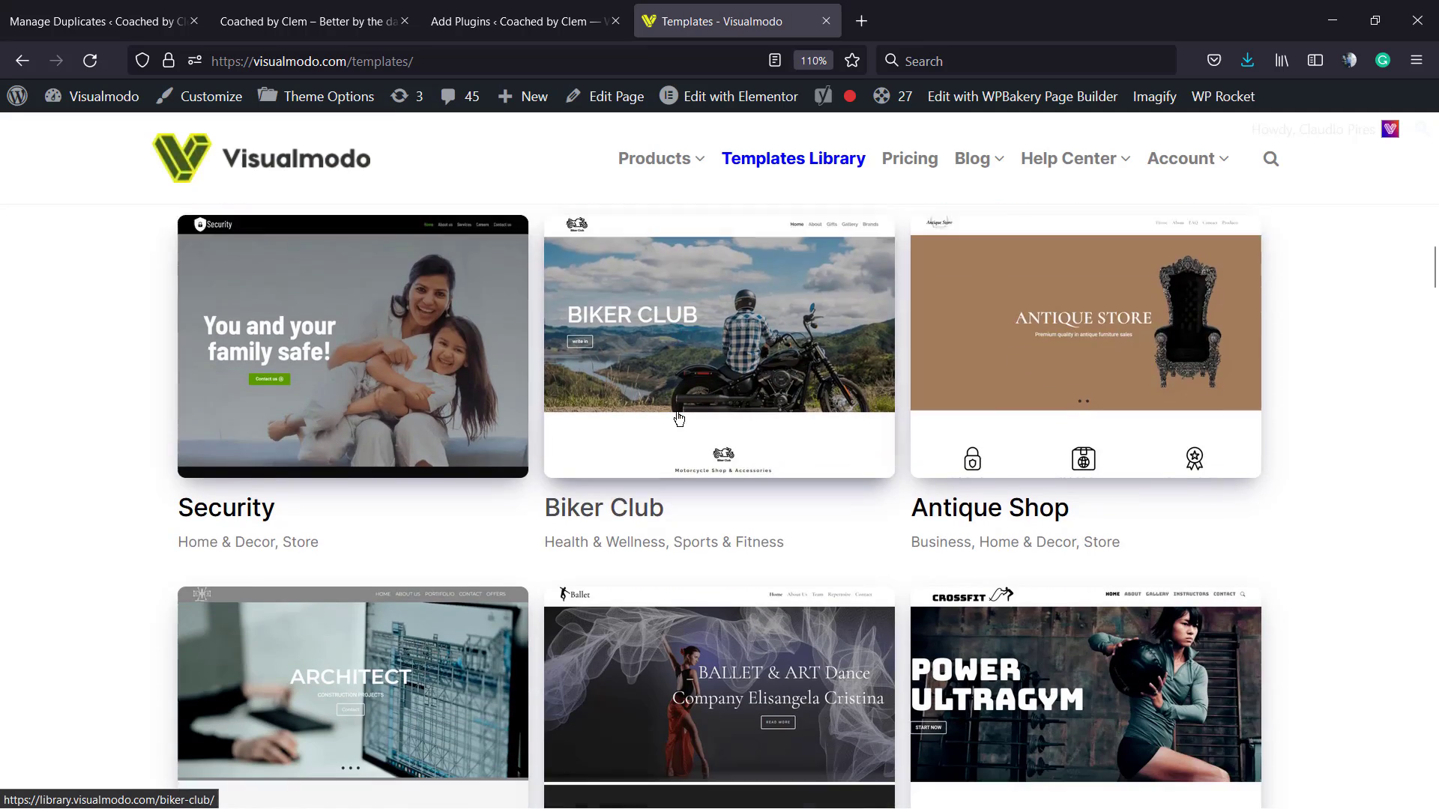
scroll(678, 418, "down", 12)
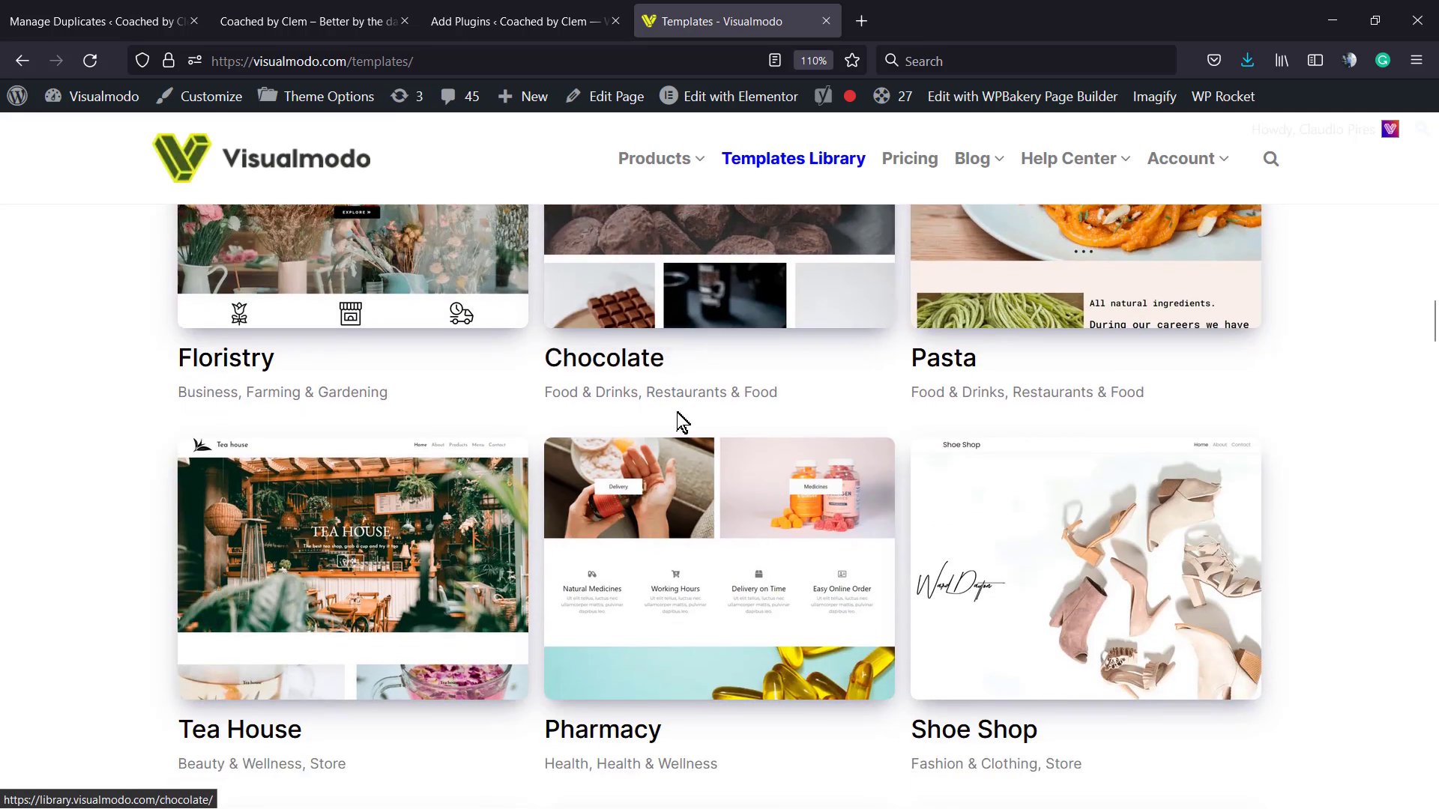
scroll(679, 416, "down", 16)
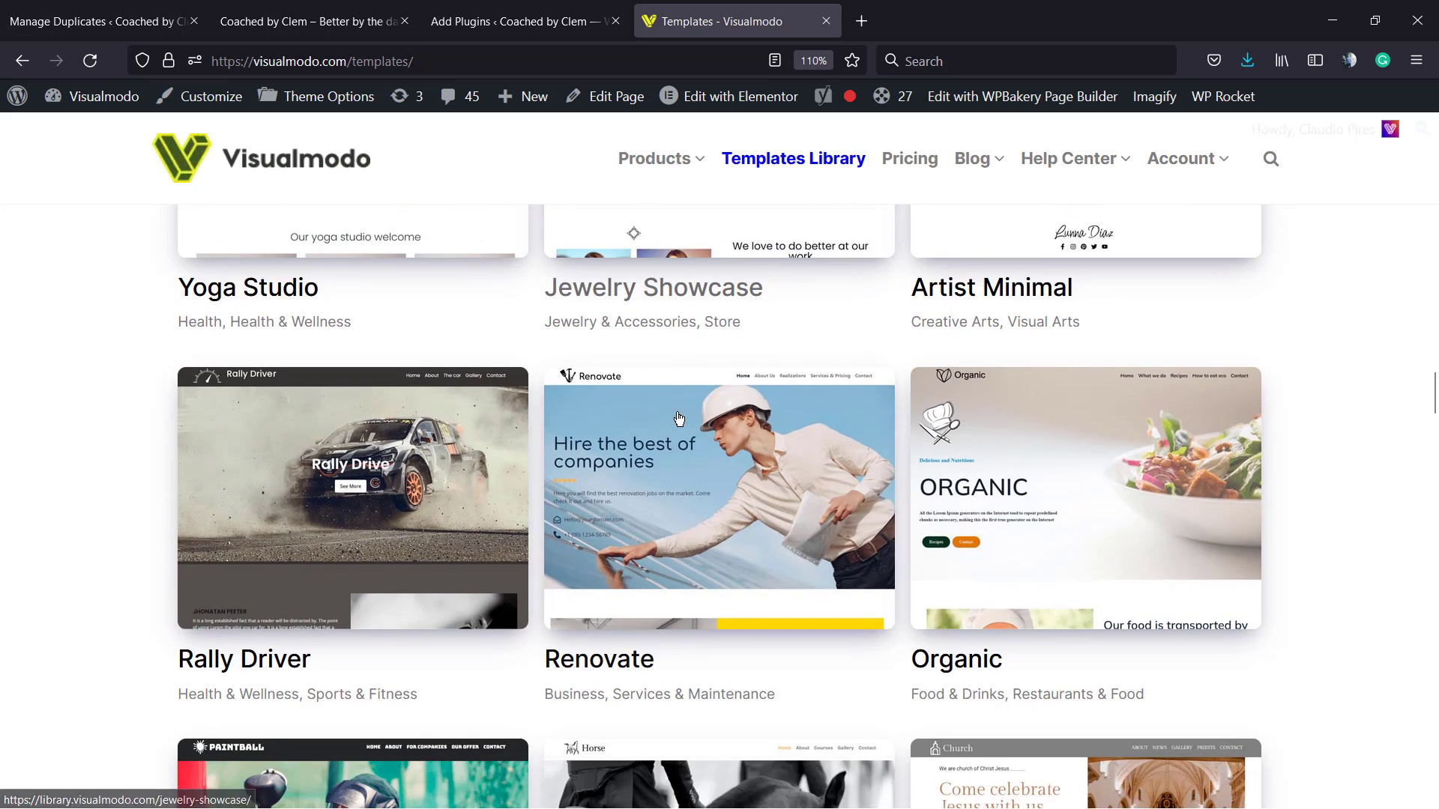
scroll(679, 418, "down", 10)
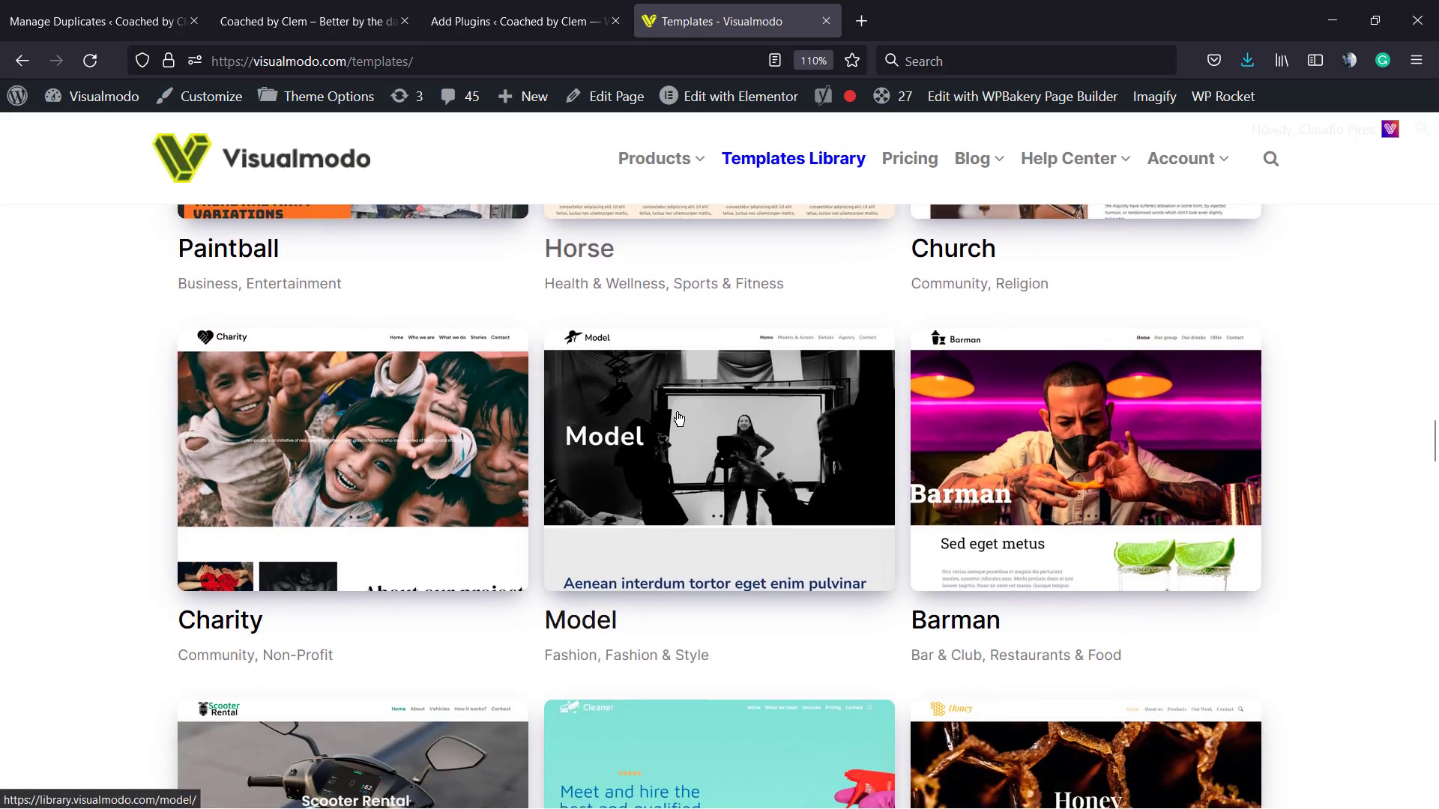
scroll(678, 418, "down", 12)
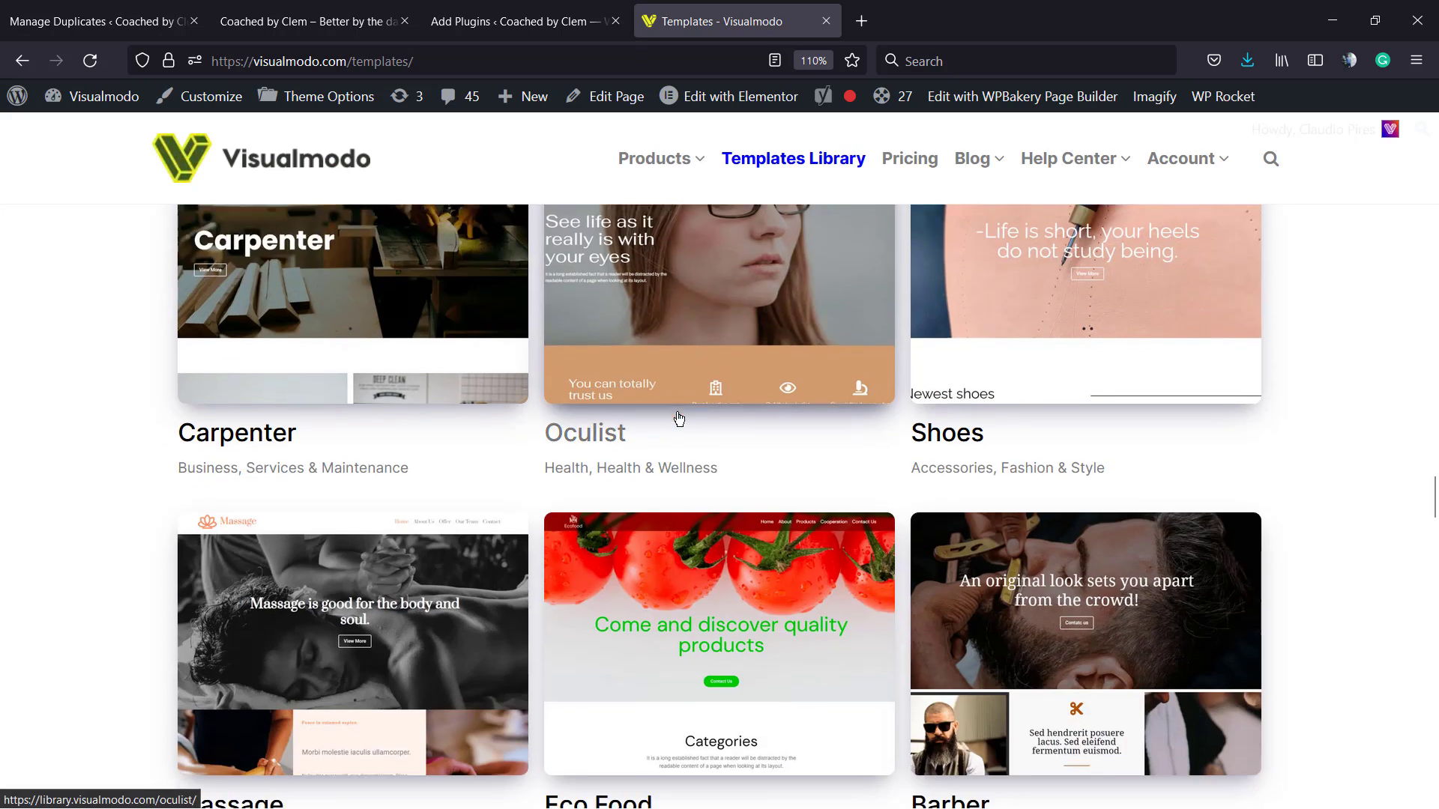
scroll(678, 418, "down", 13)
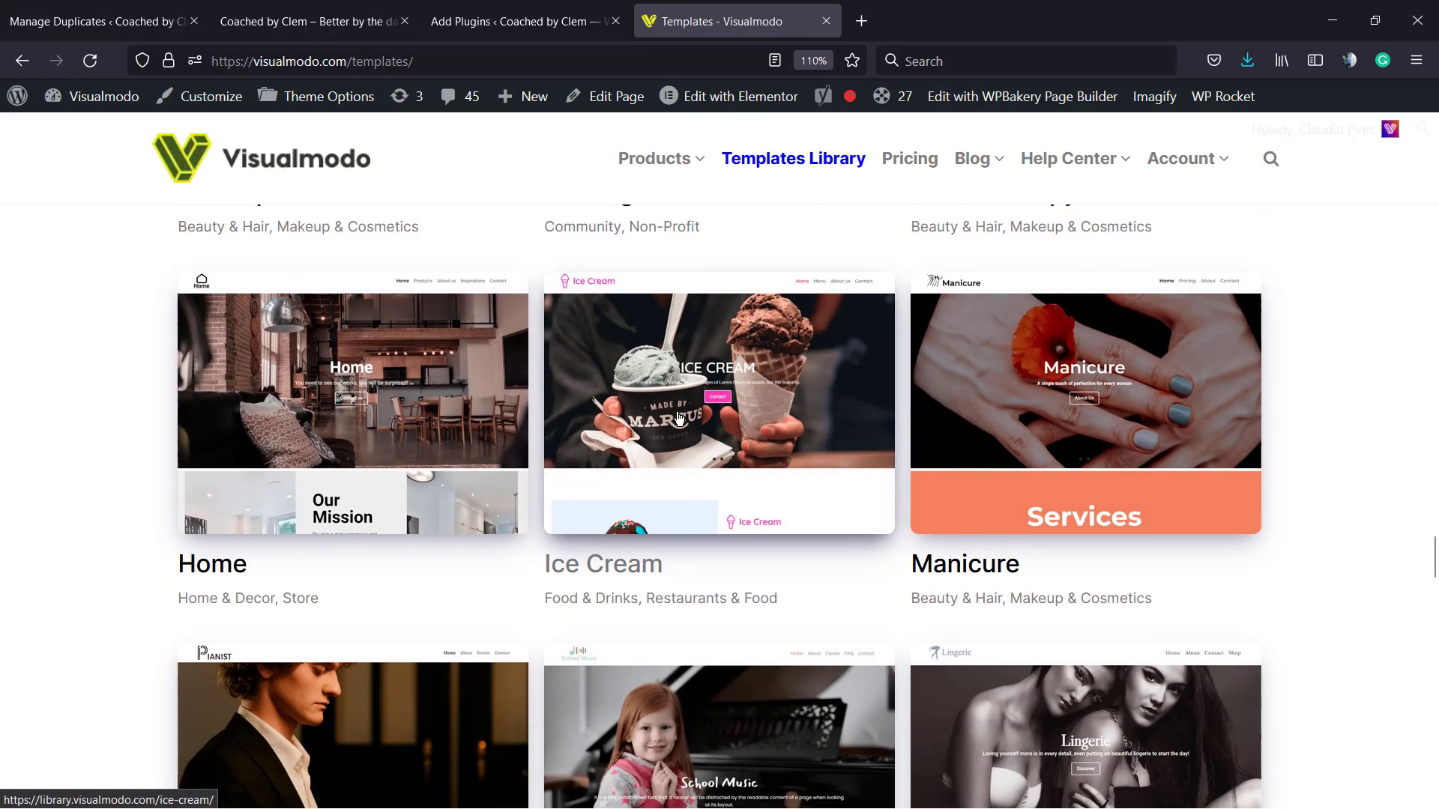
scroll(678, 418, "down", 11)
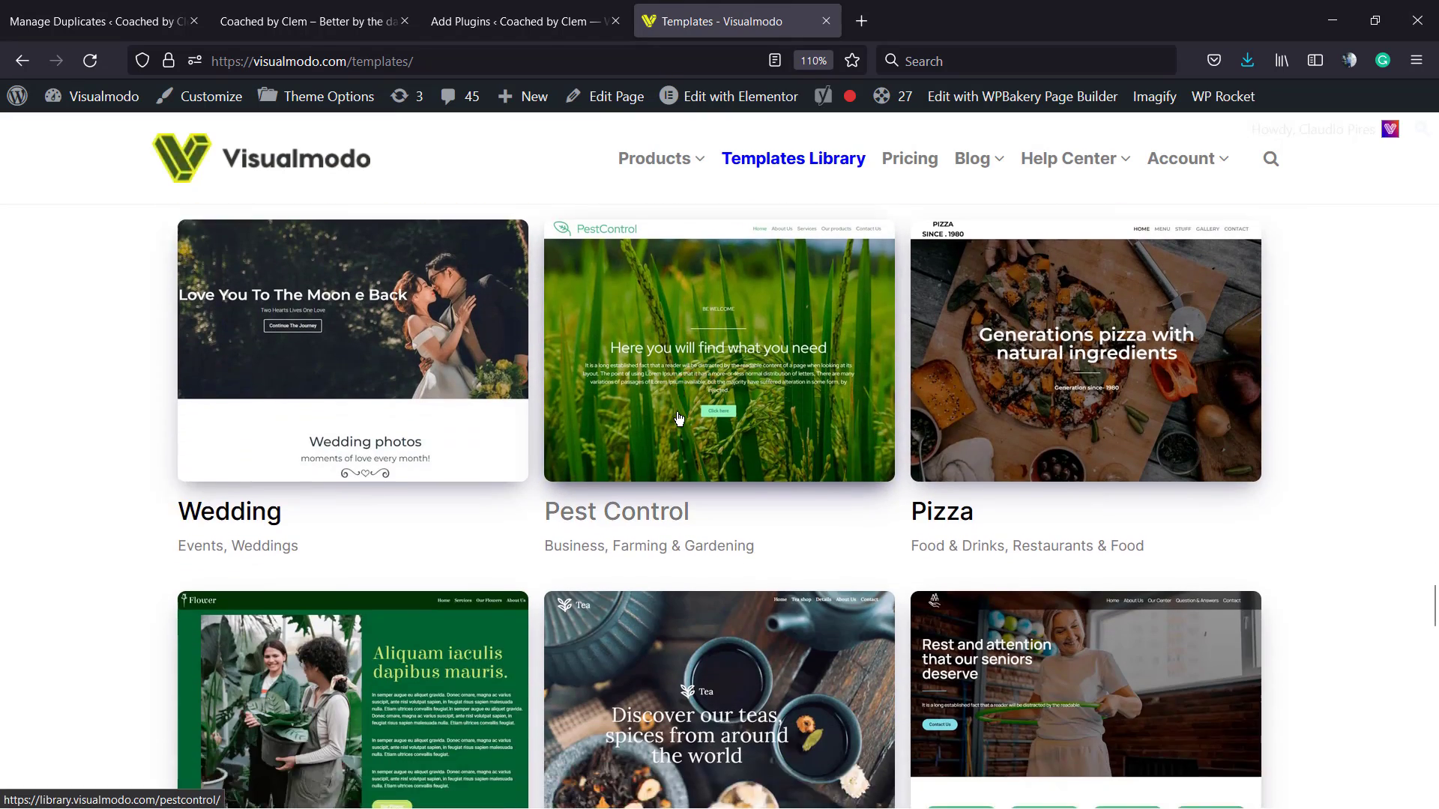